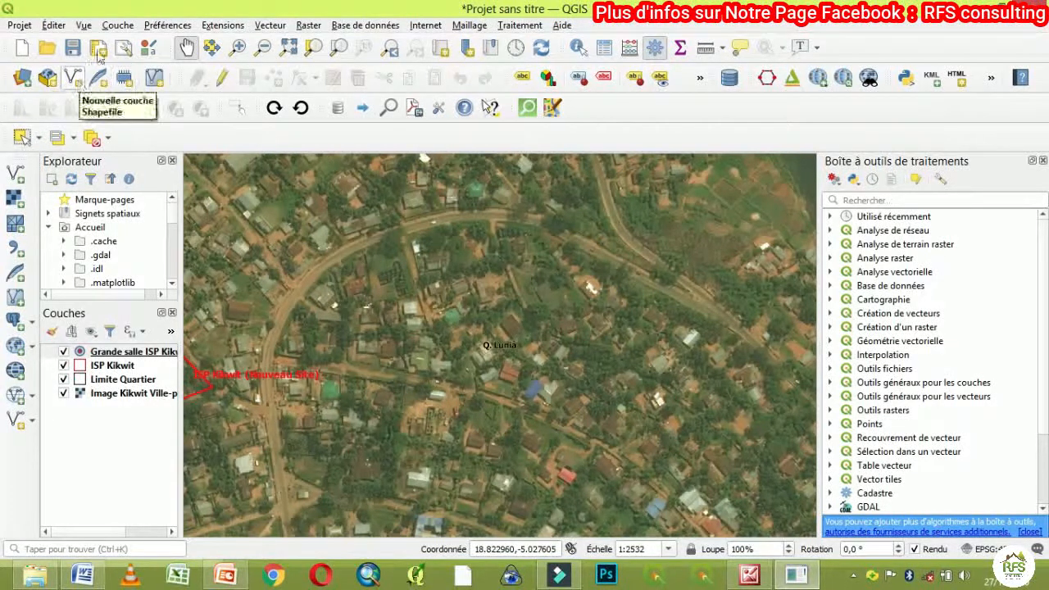
- Start a new Shapefile layer with Ligne geometry, saved in the Bureau folder under the file name Itinéraire
left_click(115, 25)
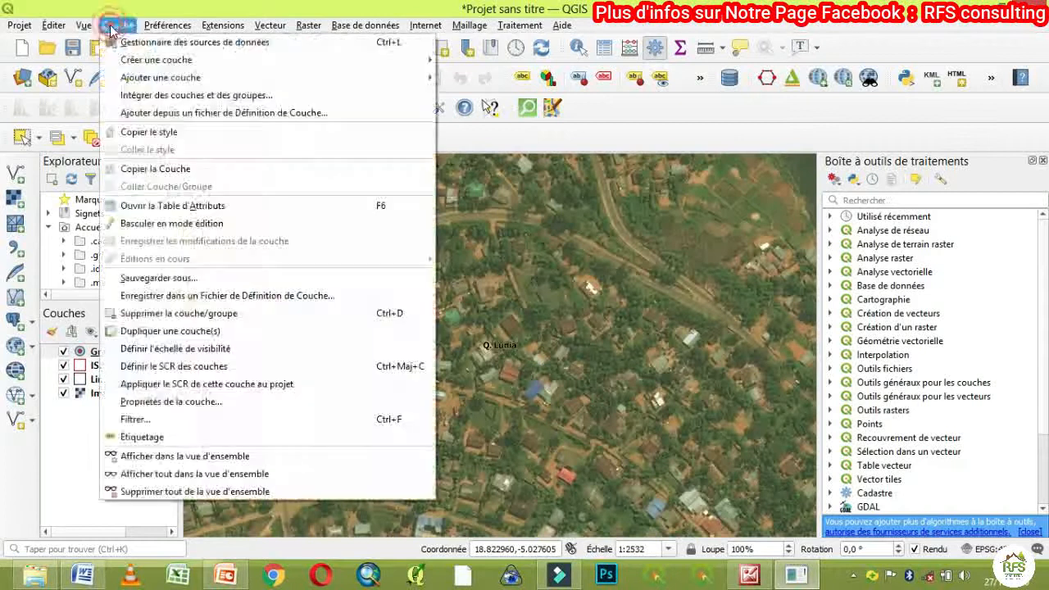
mouse_move(337, 64)
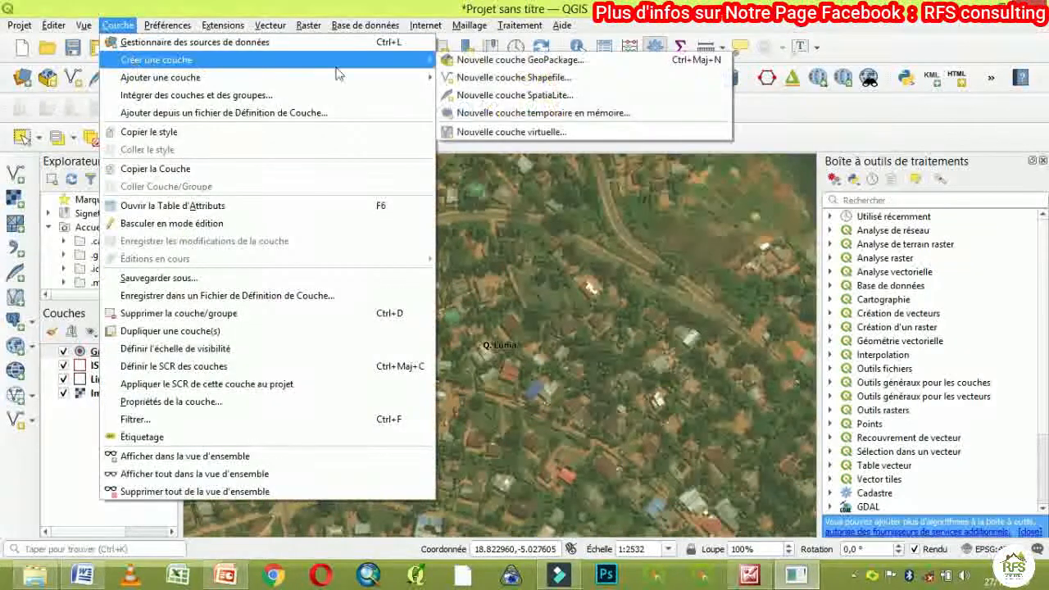
left_click(484, 78)
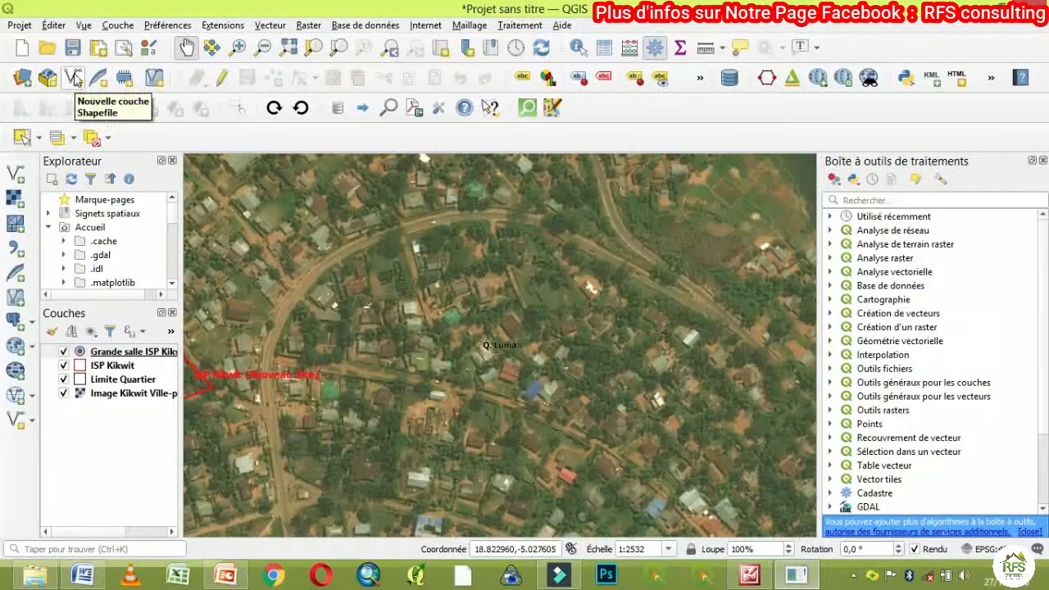
left_click(74, 79)
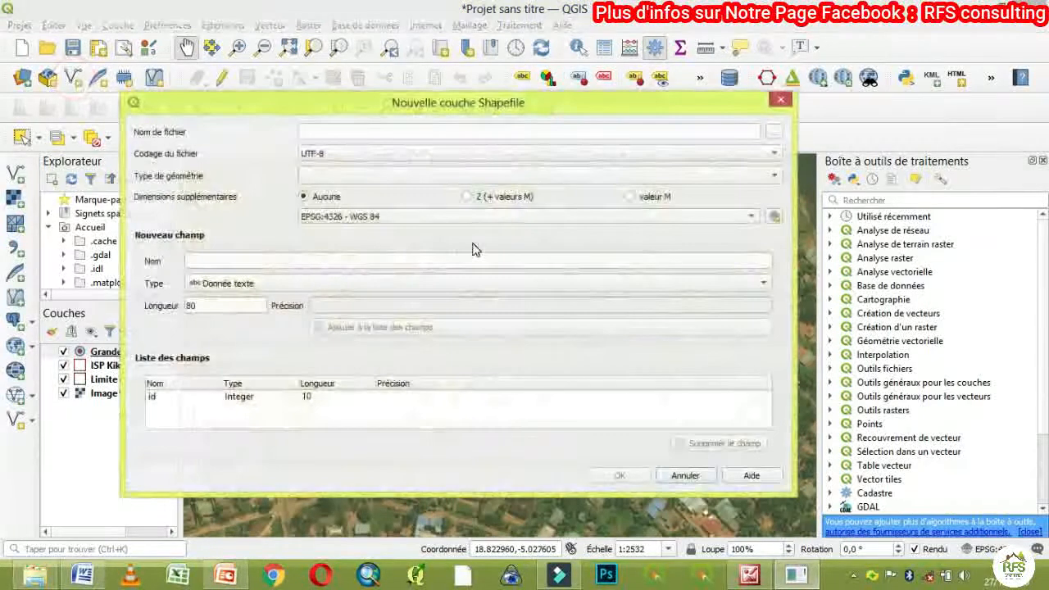
left_click_drag(448, 109, 473, 118)
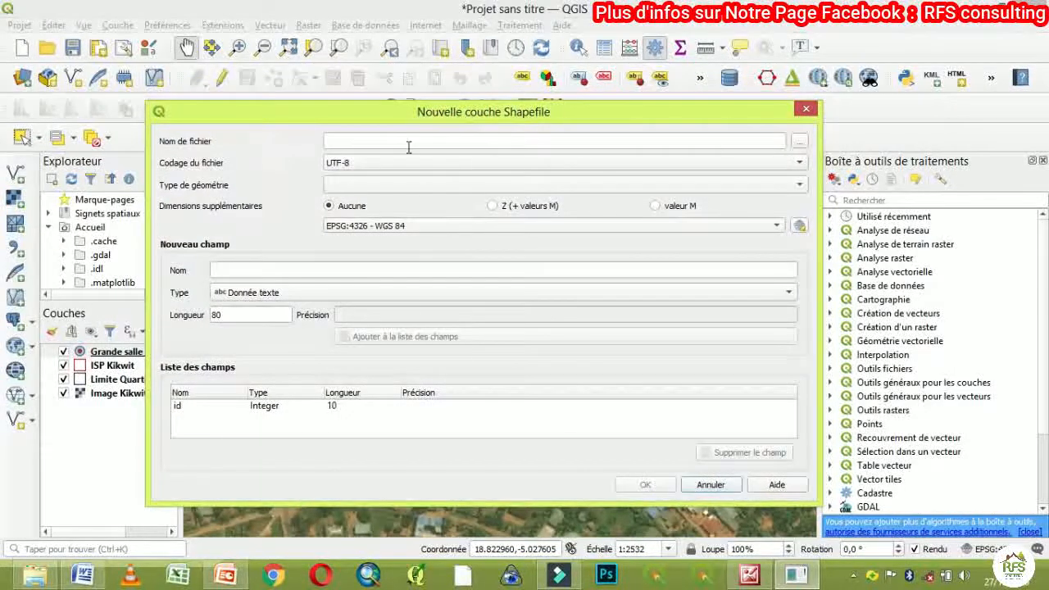
left_click(797, 143)
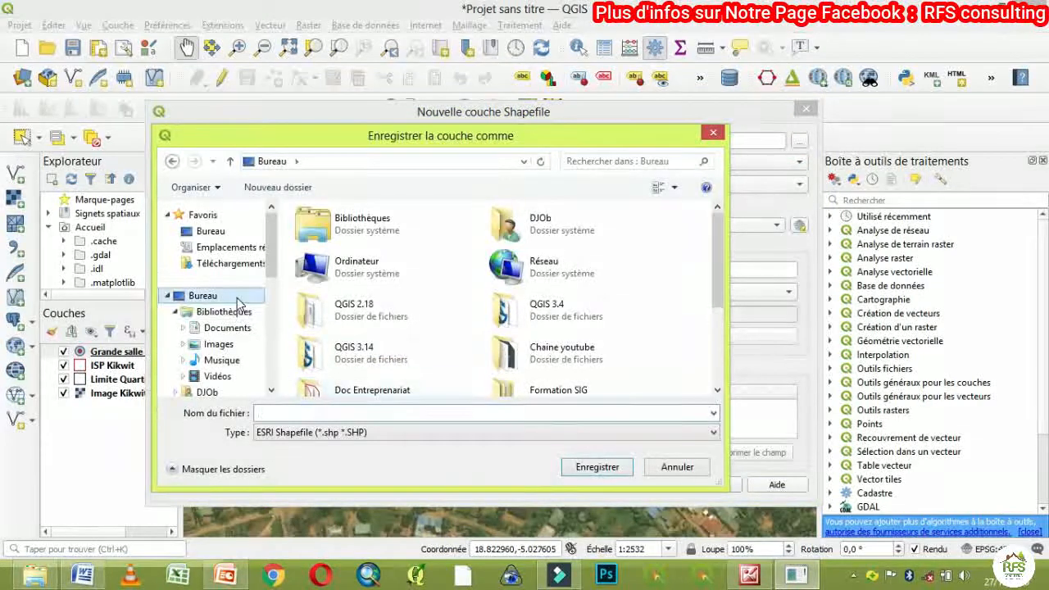
left_click(297, 412)
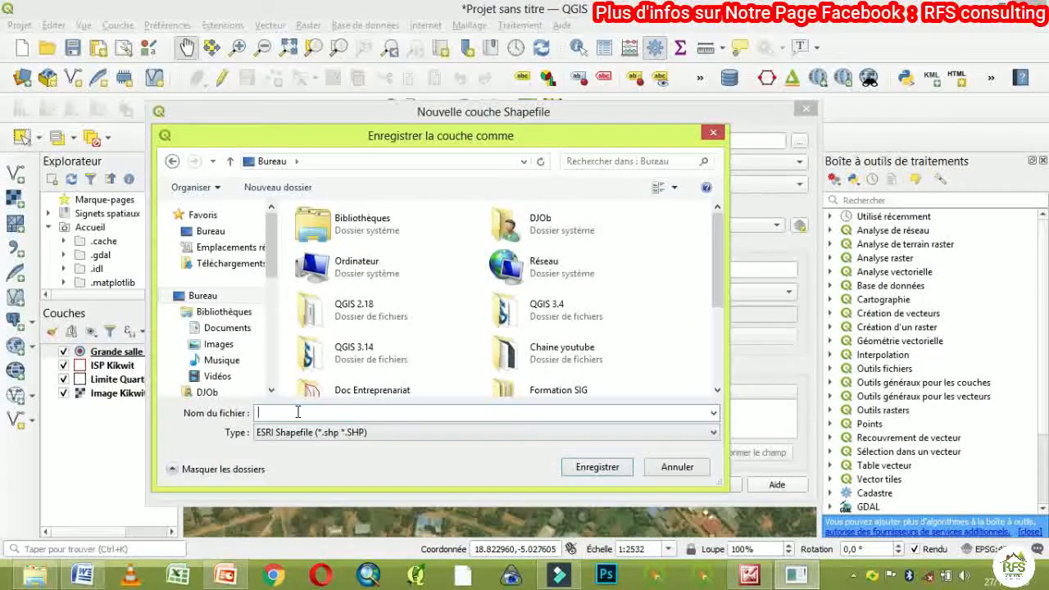
type("I")
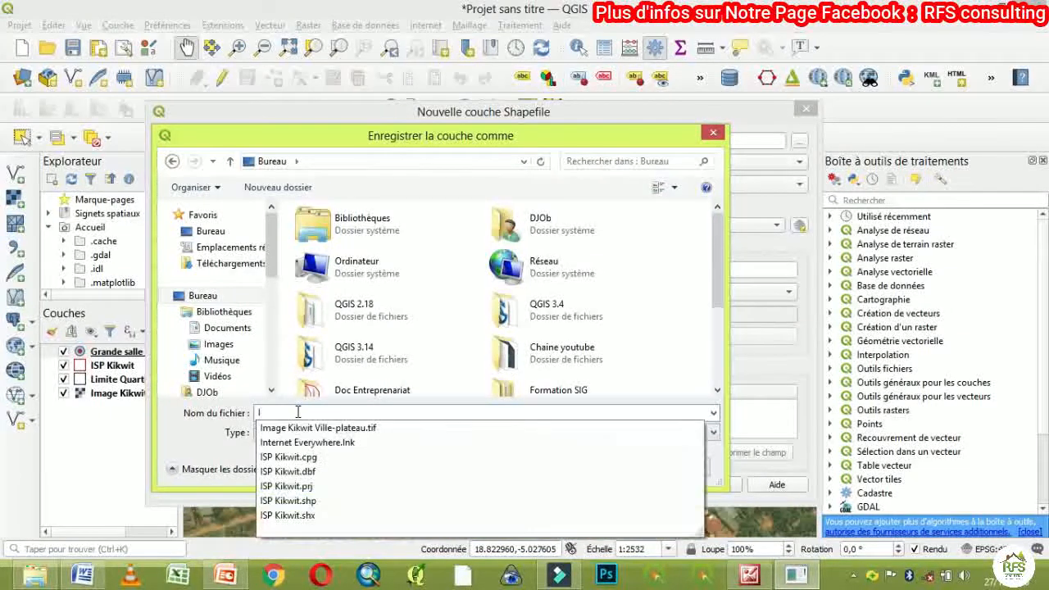
type("tinéraire")
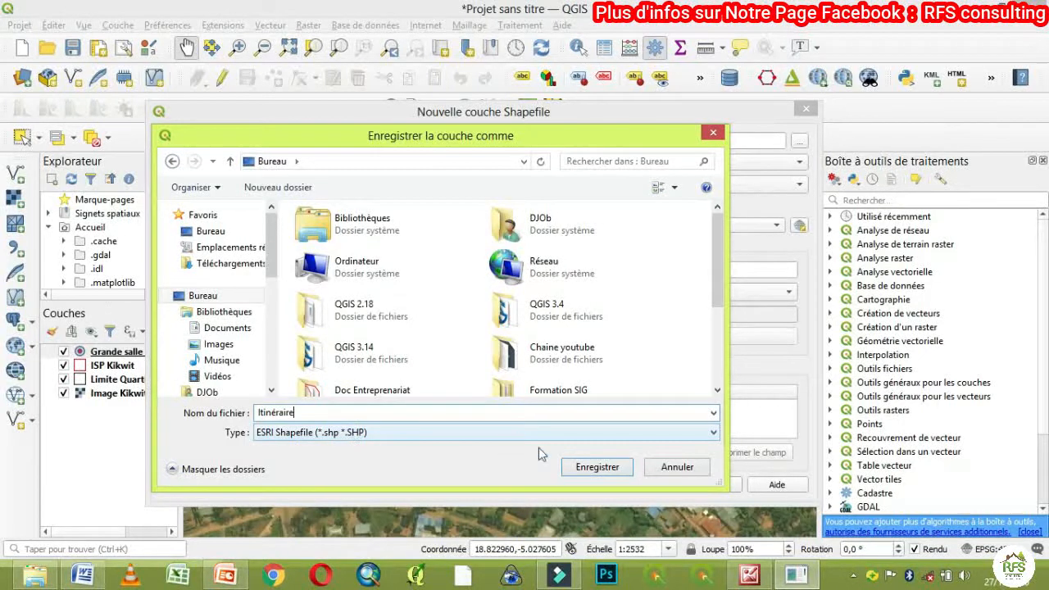
left_click(597, 470)
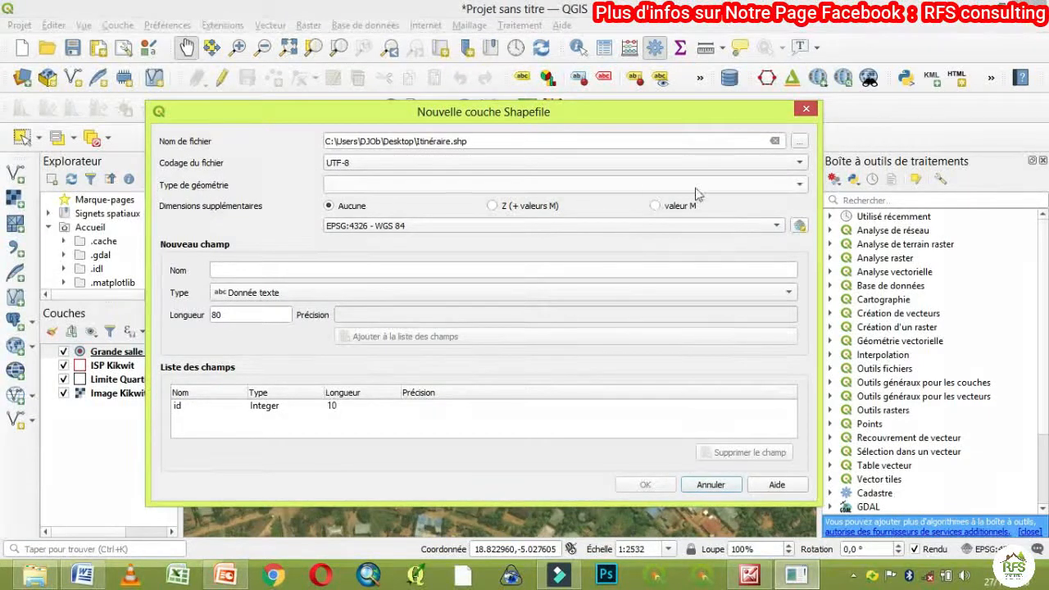
left_click(754, 184)
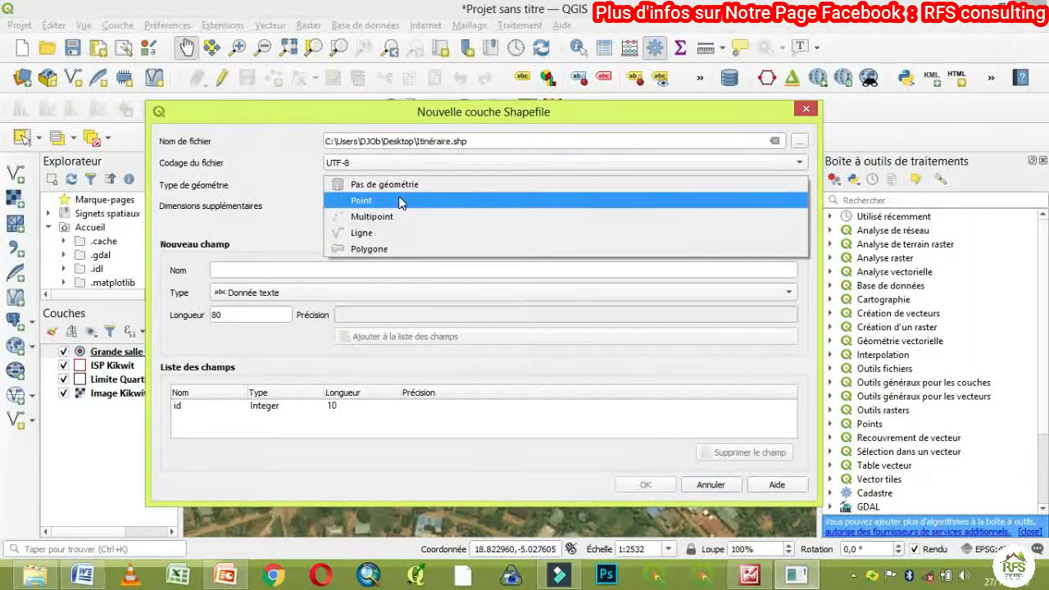
left_click(377, 235)
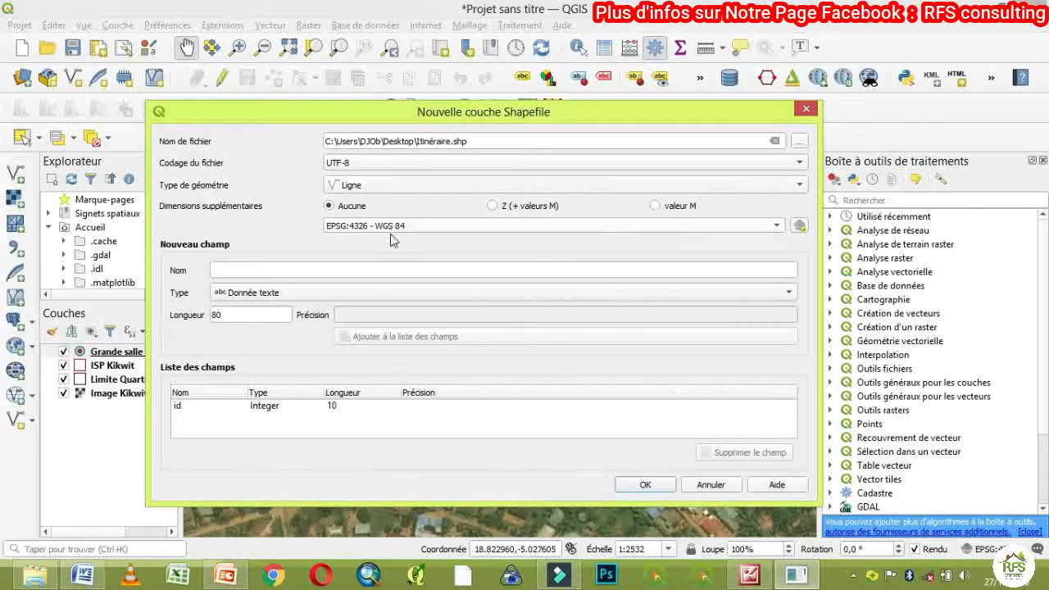
- Add the text fields Nom, Type and Etat, each 80 long, and create the layer
left_click(238, 271)
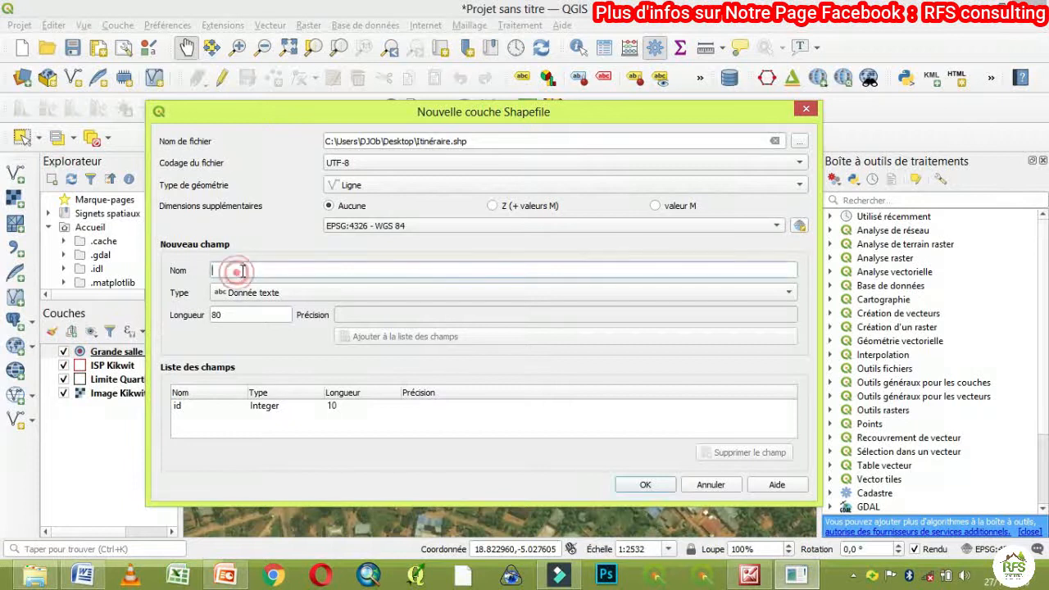
type("Nom")
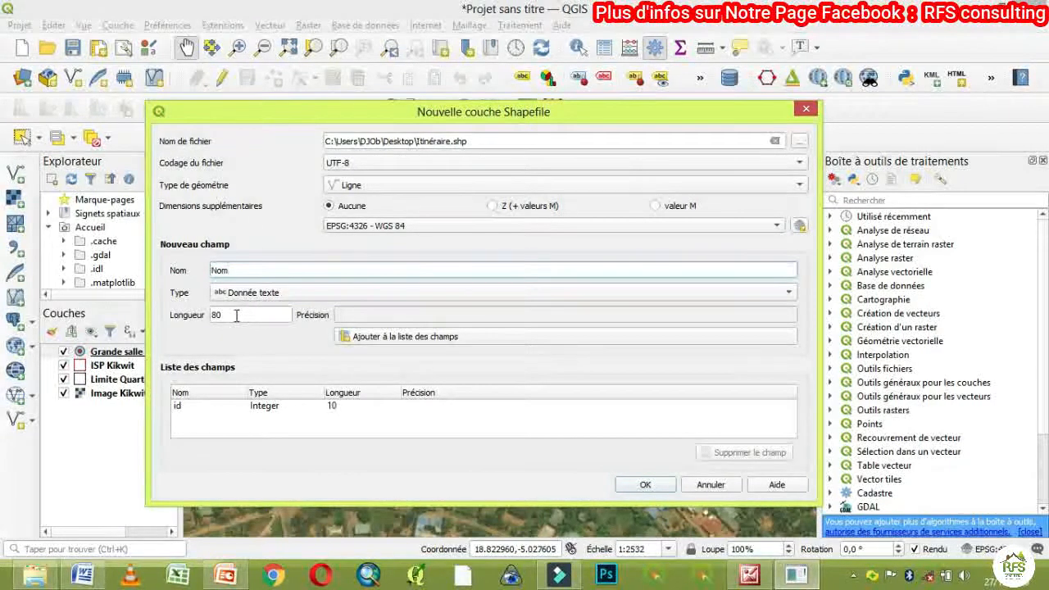
left_click(400, 339)
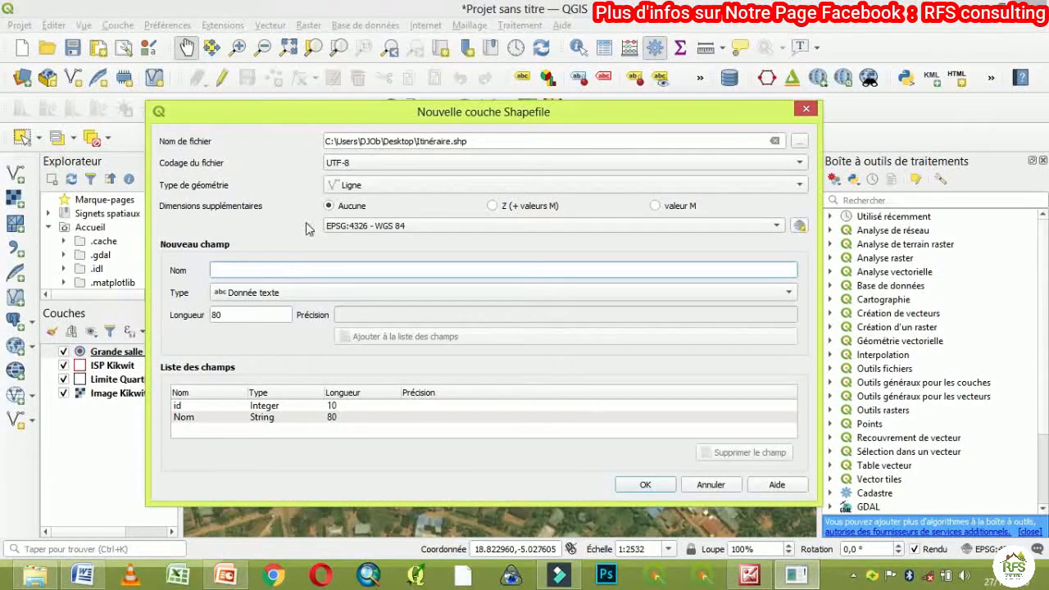
left_click(260, 271)
type("T")
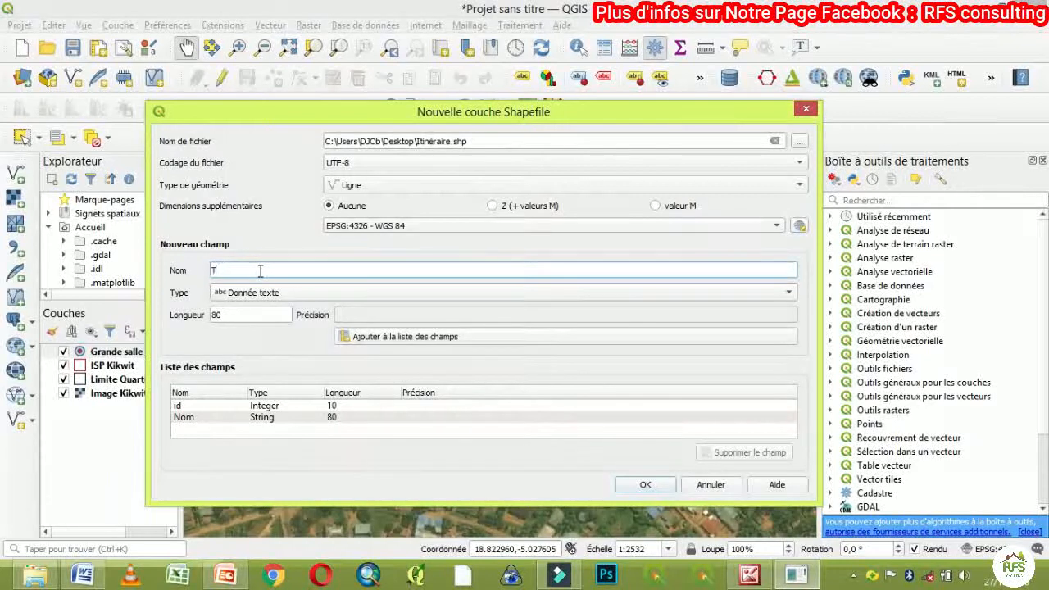
type("ype")
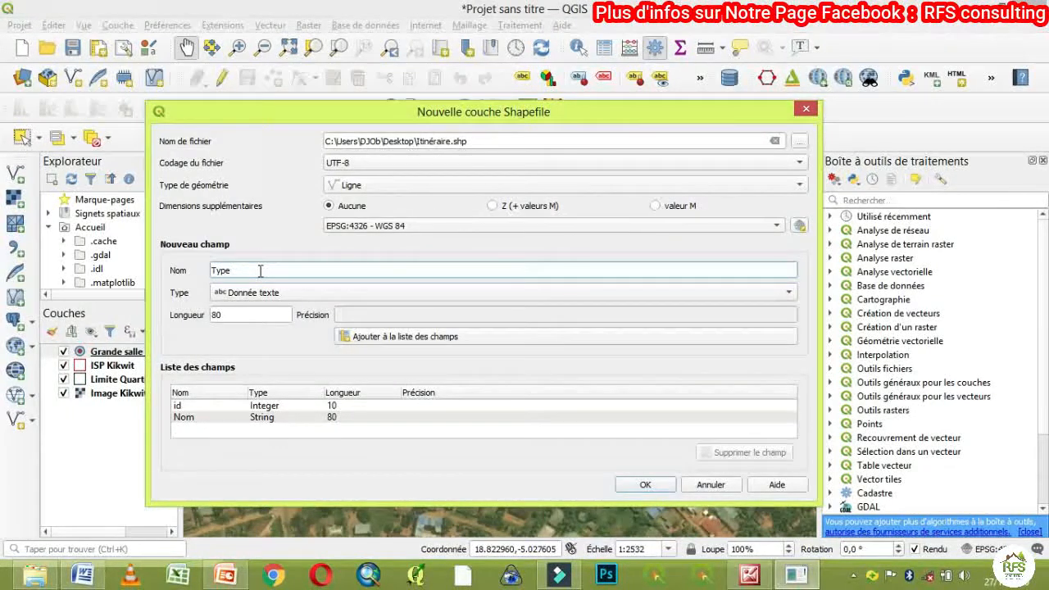
left_click(407, 338)
type("Etat")
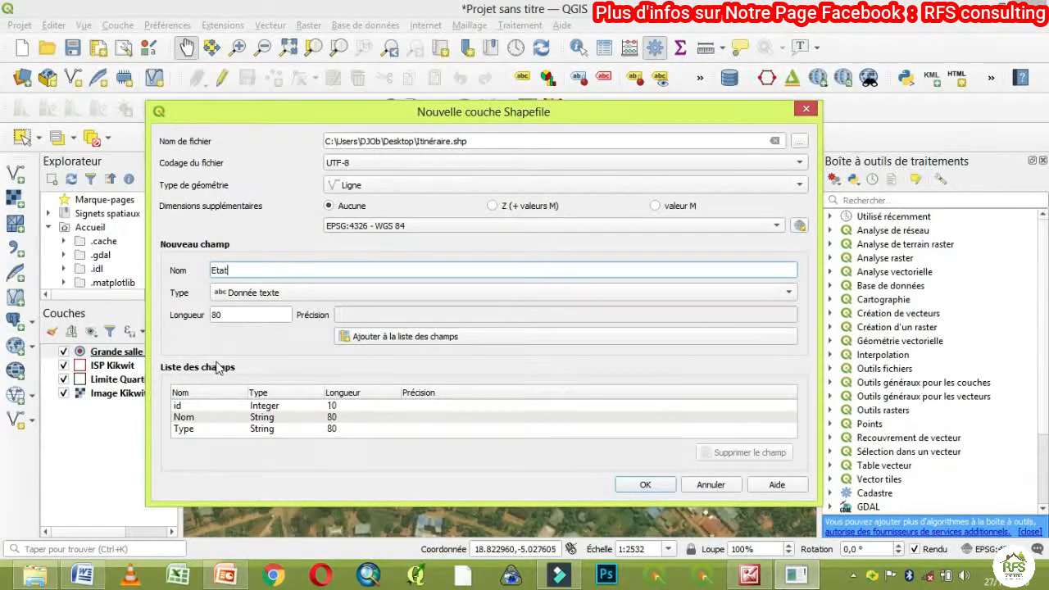
left_click(373, 340)
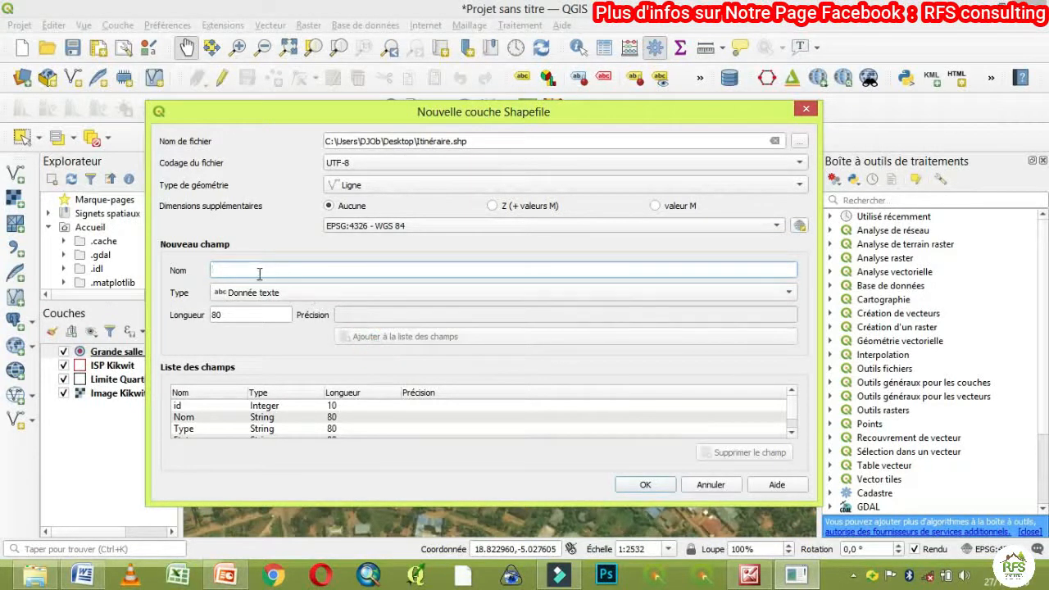
left_click(646, 485)
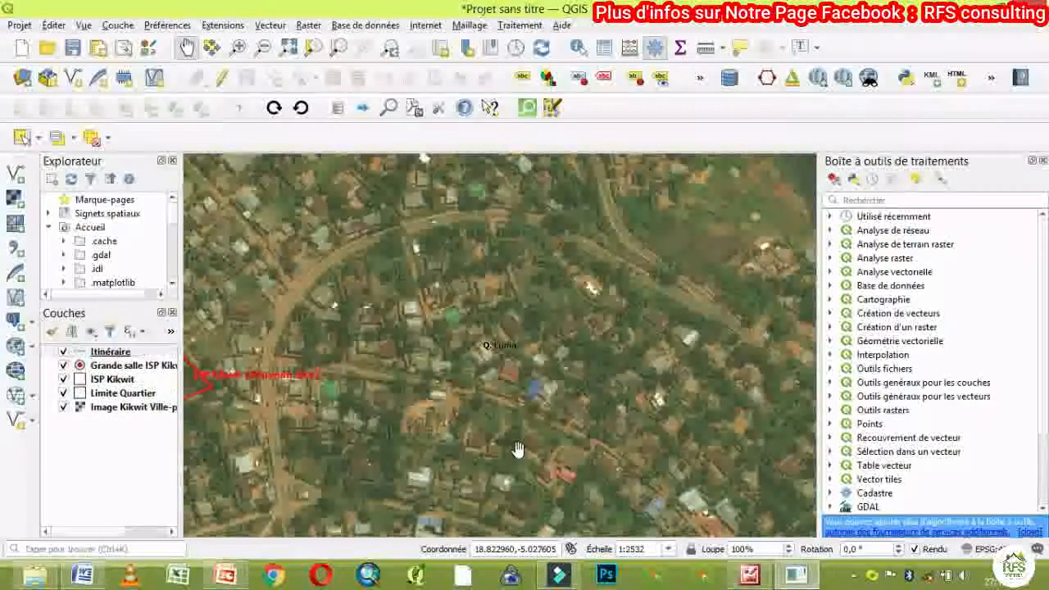
- Turn on editing for the Itinéraire layer
left_click(122, 352)
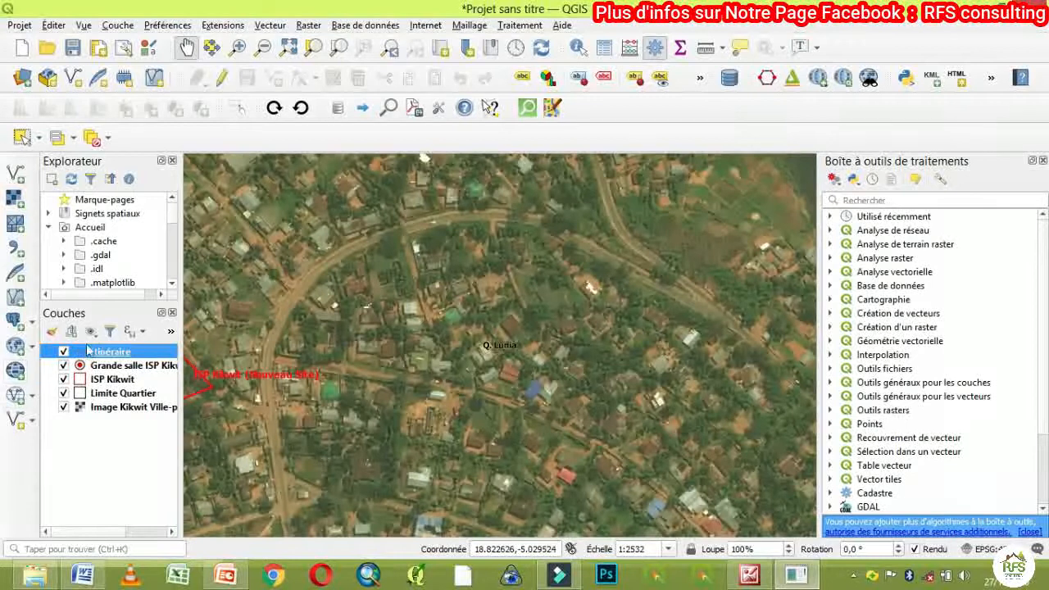
left_click_drag(369, 301, 461, 319)
left_click_drag(689, 301, 629, 304)
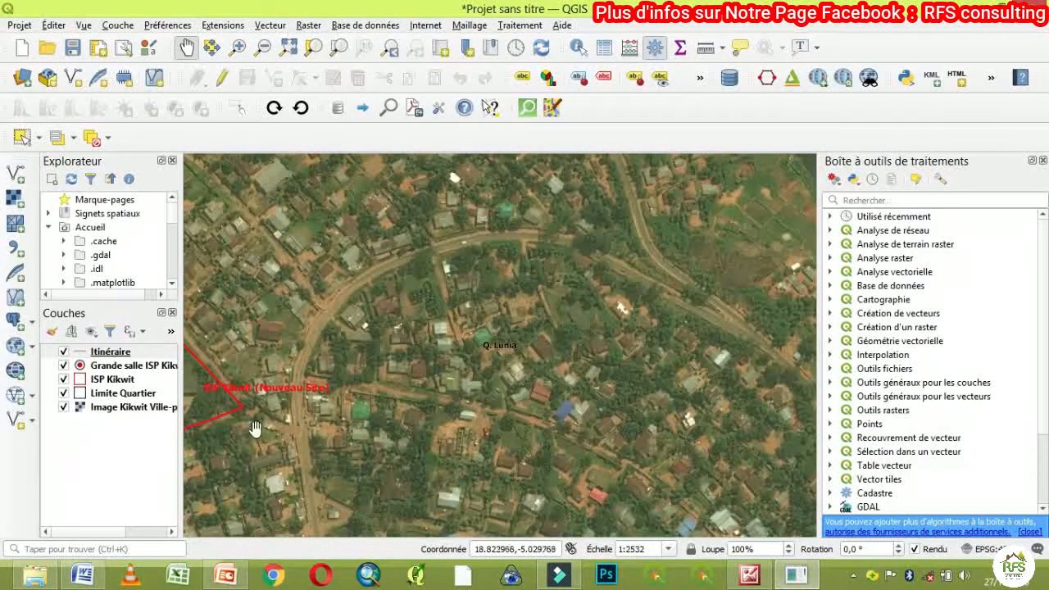
left_click(112, 352)
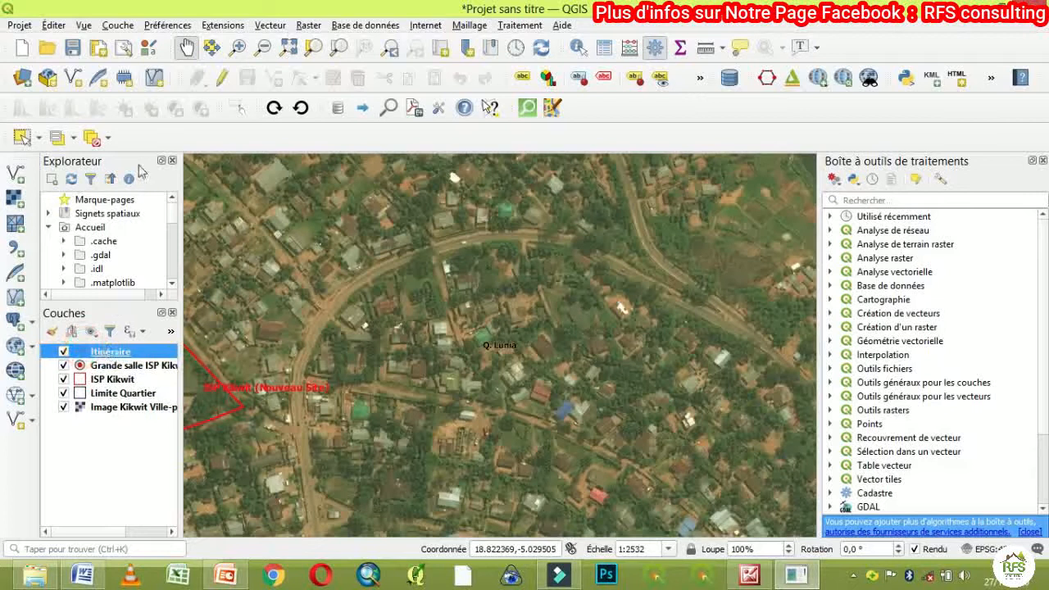
left_click(221, 79)
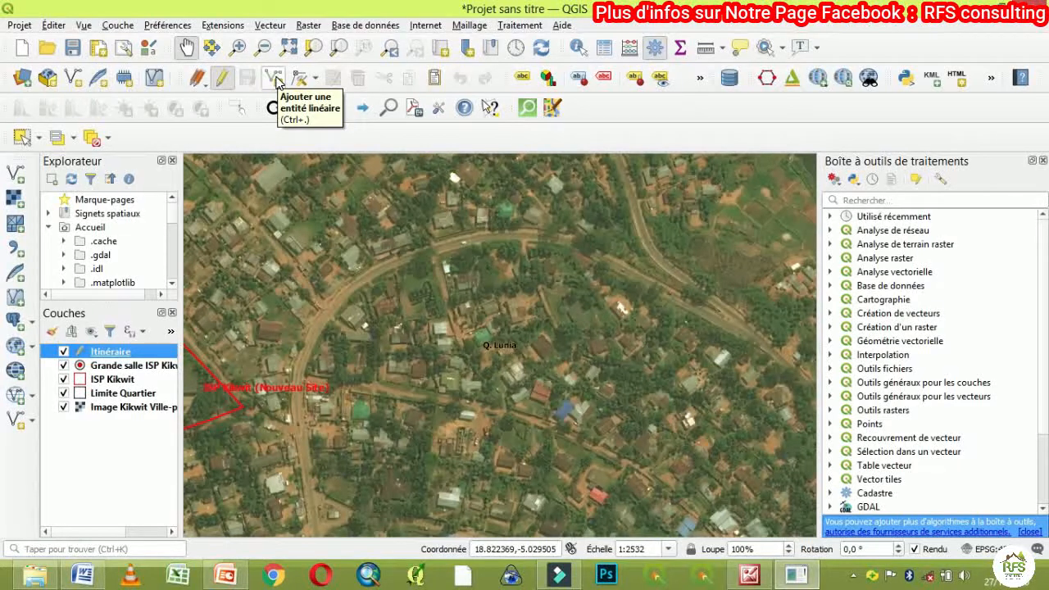
- Begin a line feature on the road northeast of the Q. Lunia label and trace it northwest to the start of the bend
left_click(275, 79)
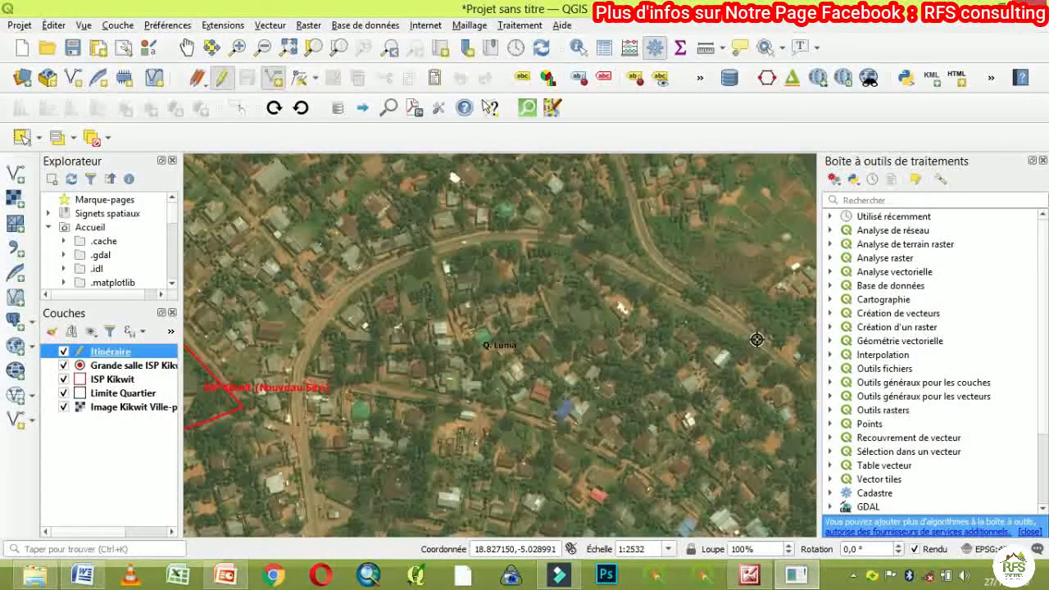
scroll(756, 339, "up", 1)
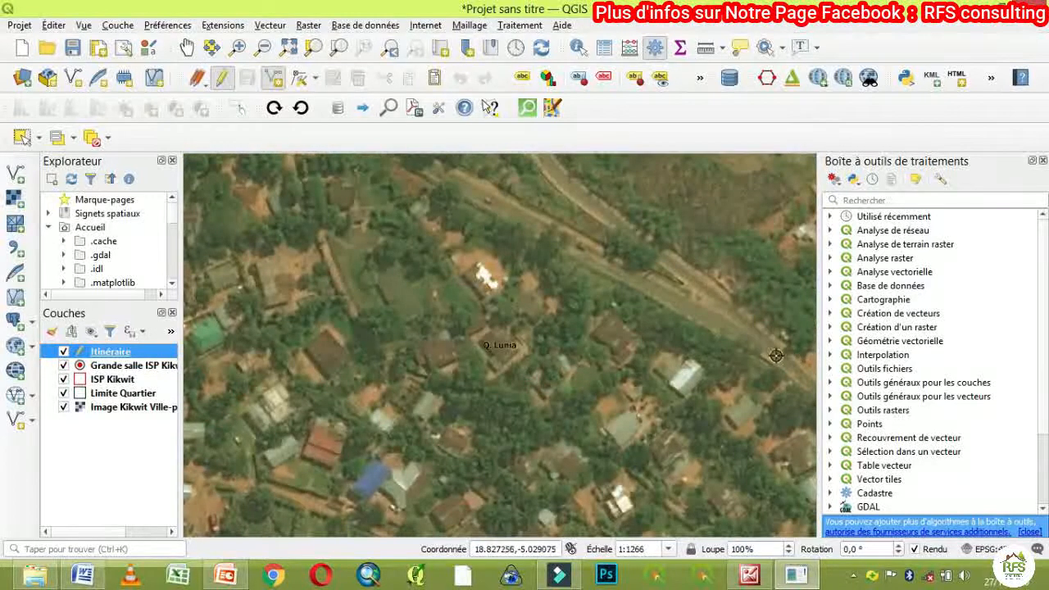
left_click(765, 345)
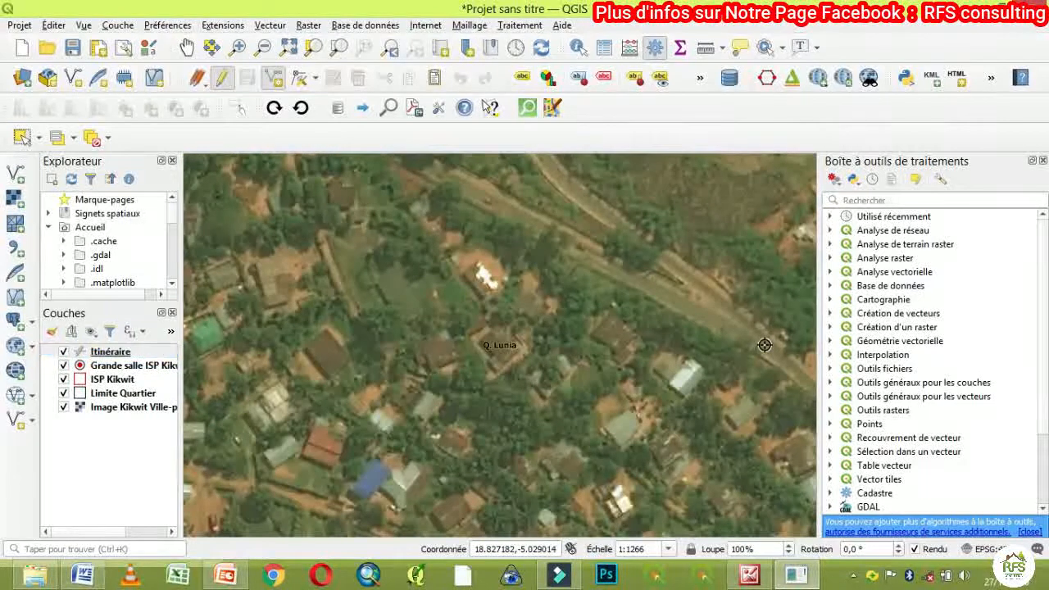
left_click(610, 267)
left_click(482, 198)
key("Up")
key("Left")
key("Left")
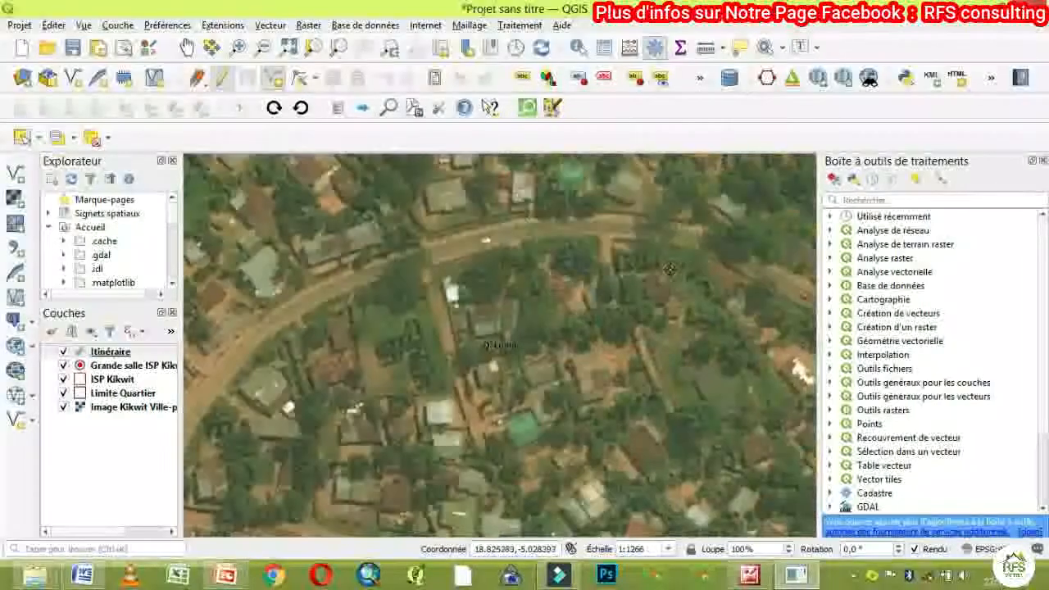
key("Right")
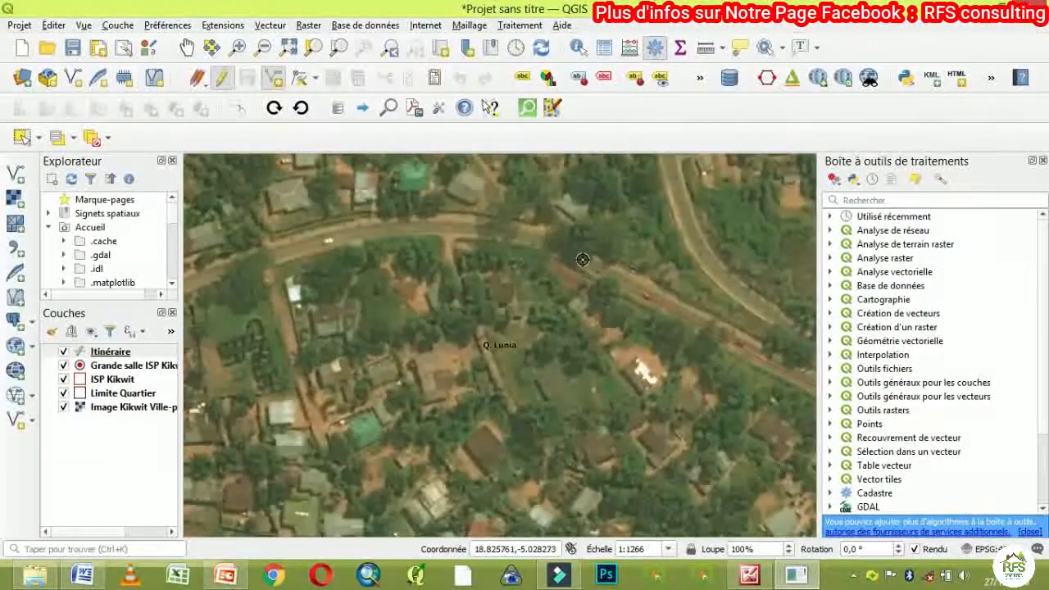
left_click(582, 263)
left_click(539, 237)
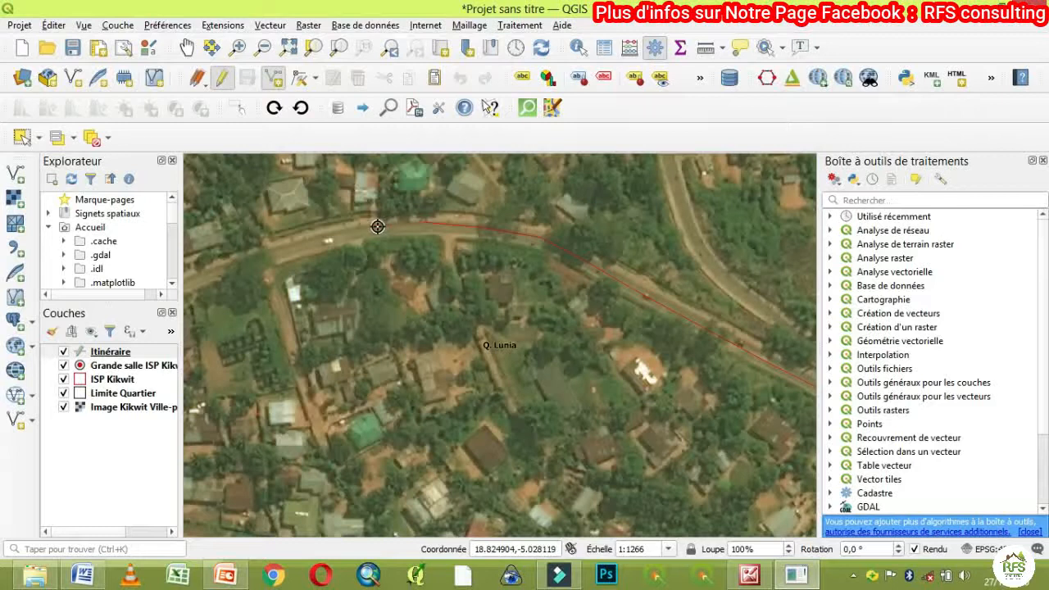
- Continue the line west along the road through the bend north of the Q. Lunia label
scroll(377, 227, "up", 2)
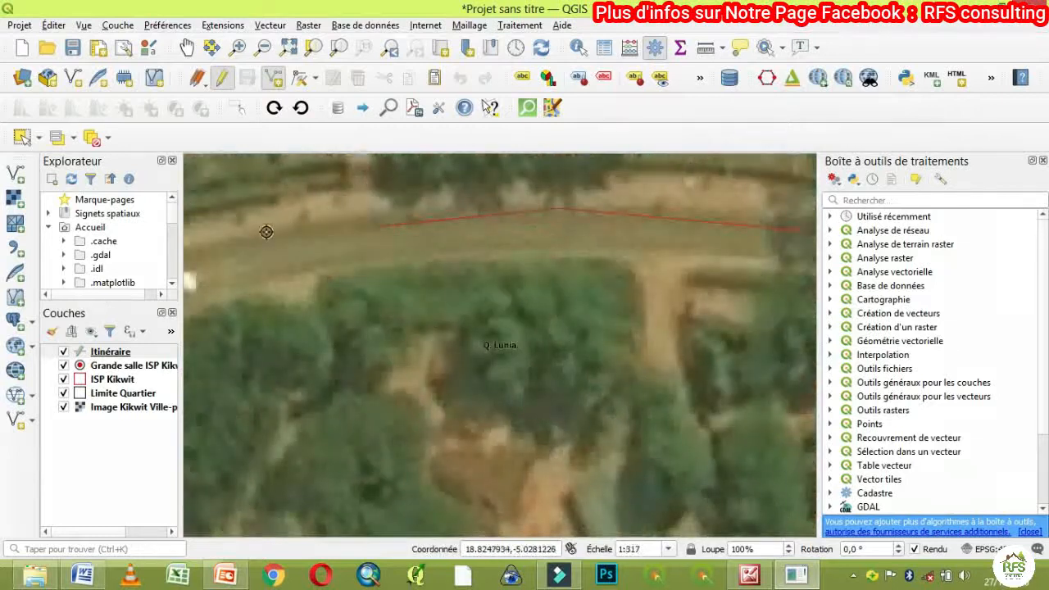
key("Left")
key("Left")
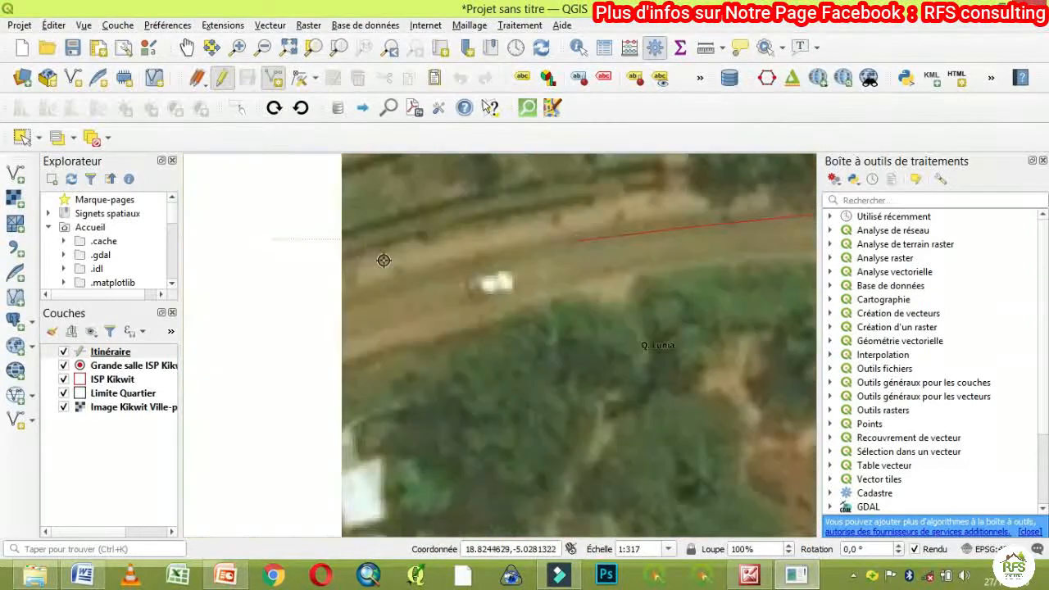
left_click(397, 288)
scroll(269, 332, "down", 2)
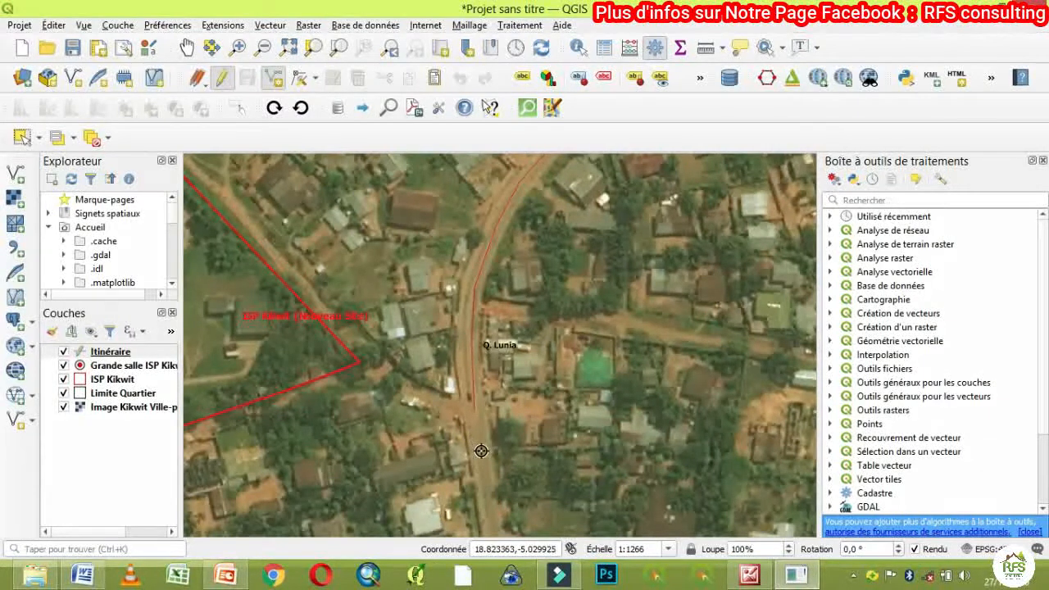
- Trace the road south past the eastern corner of ISP Kikwit to the satellite image's southern edge and finish the line
left_click(481, 450)
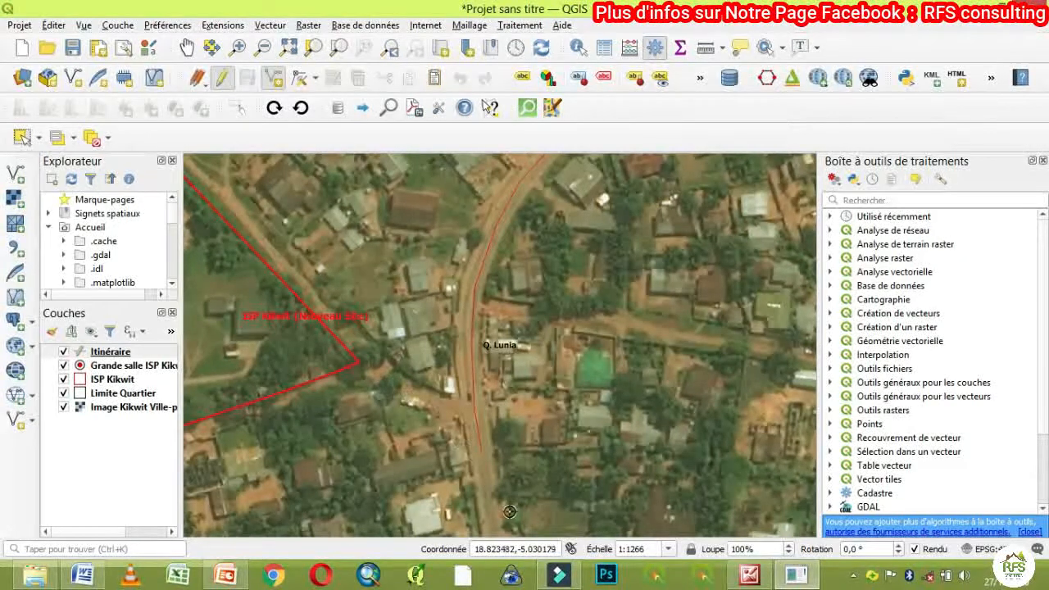
key("Down")
key("Down")
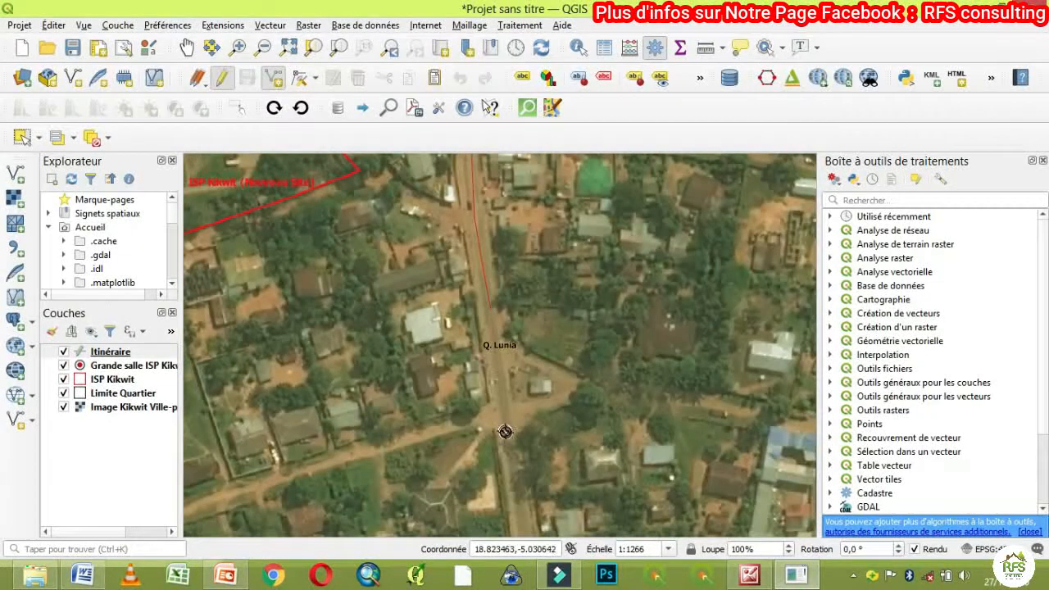
key("Down")
key("Down")
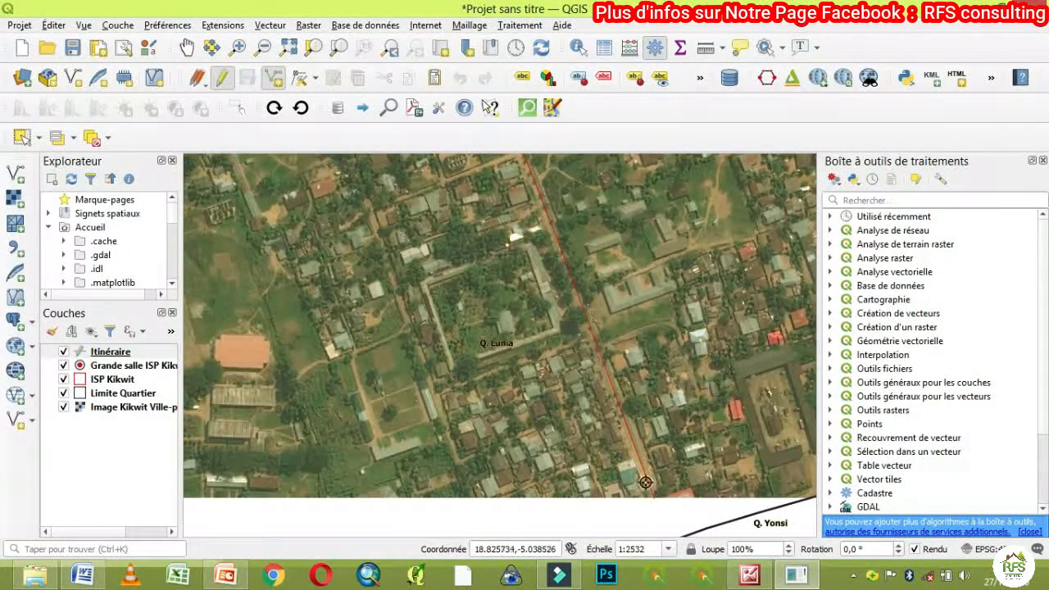
right_click(655, 494)
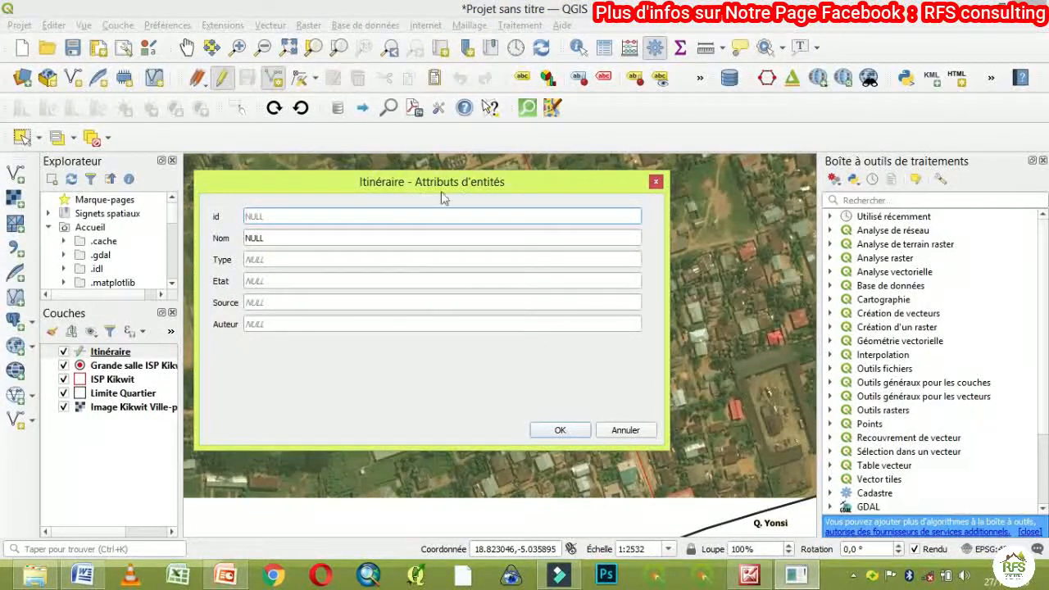
- Set the new line's id to 01 and its Nom to Avenue de la Clinic
left_click(294, 214)
type("01")
left_click(264, 238)
double_click(259, 238)
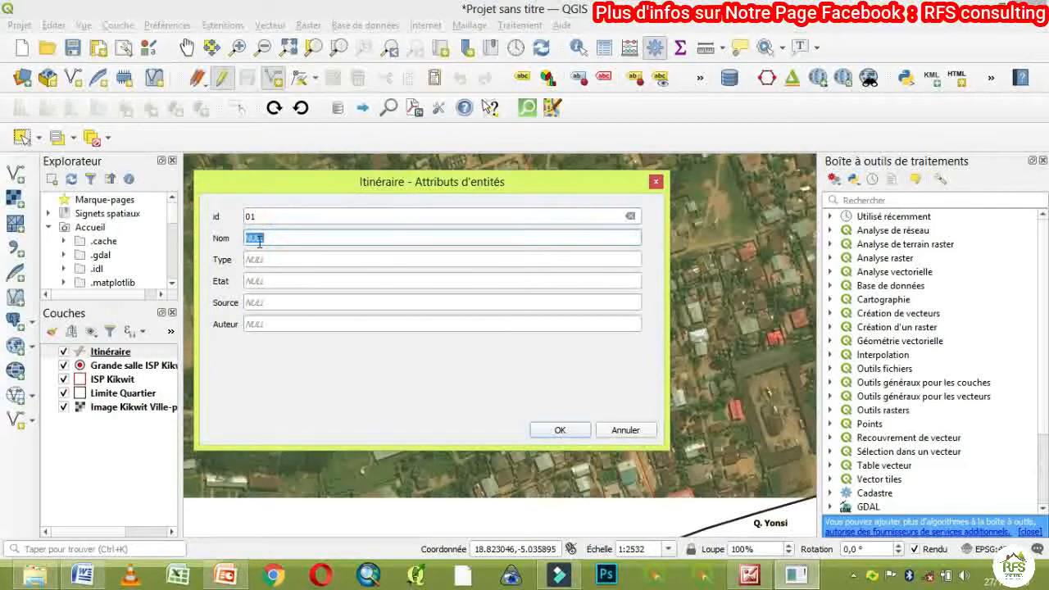
type("Avenued")
key("BackSpace")
type("de la Clinic")
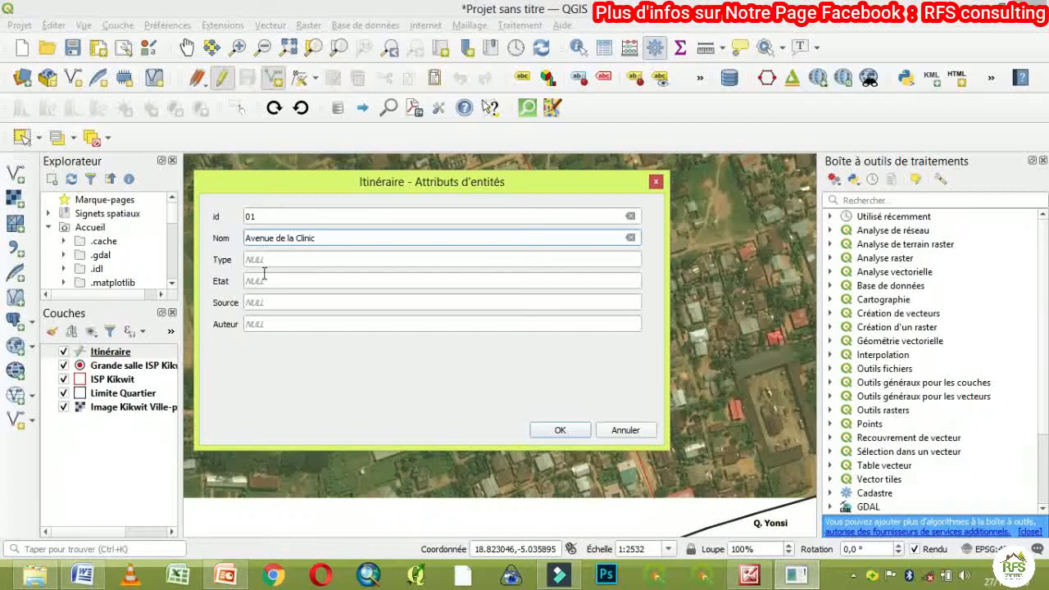
- Set the line's Type to Route secondaire and its Etat to Asphaltée
left_click(271, 259)
type("Route secondaire")
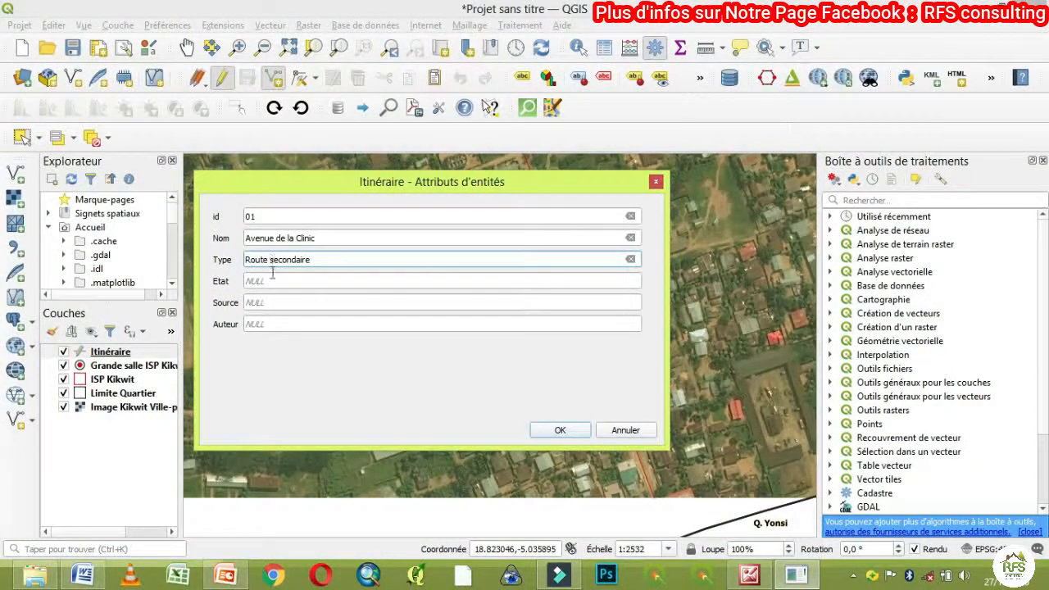
left_click(271, 280)
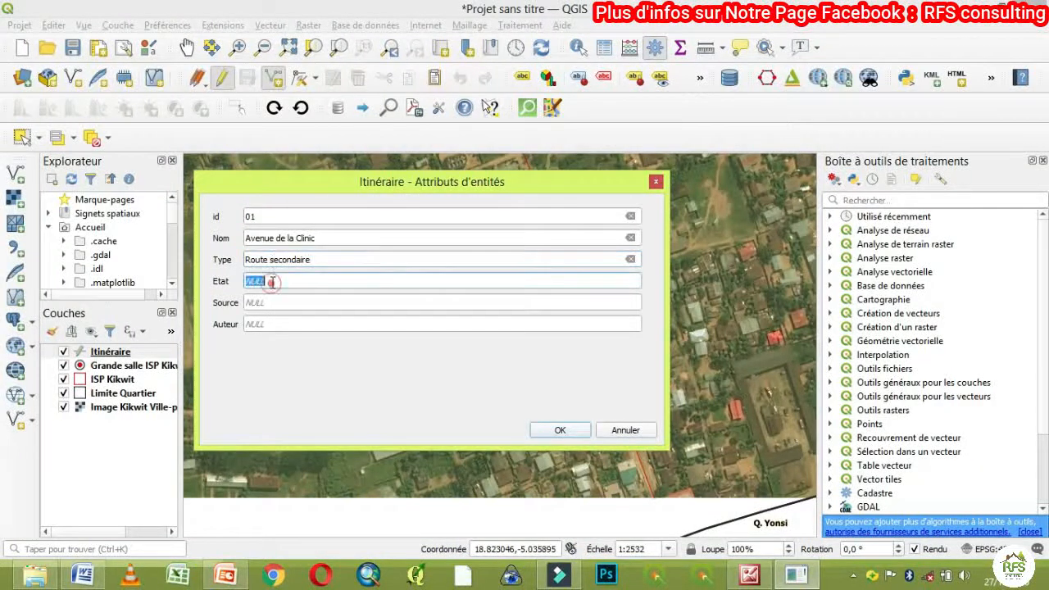
type("Asphaltée")
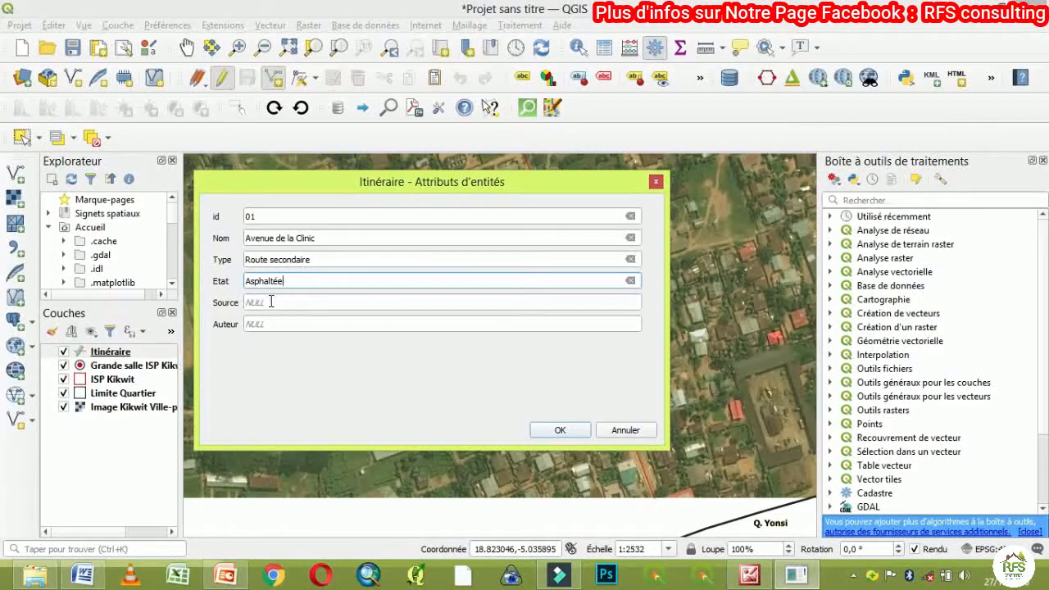
- Set the Source to Digitalisation and the Auteur to RFS Academia, and accept the line's attributes
left_click(272, 302)
type("Digi")
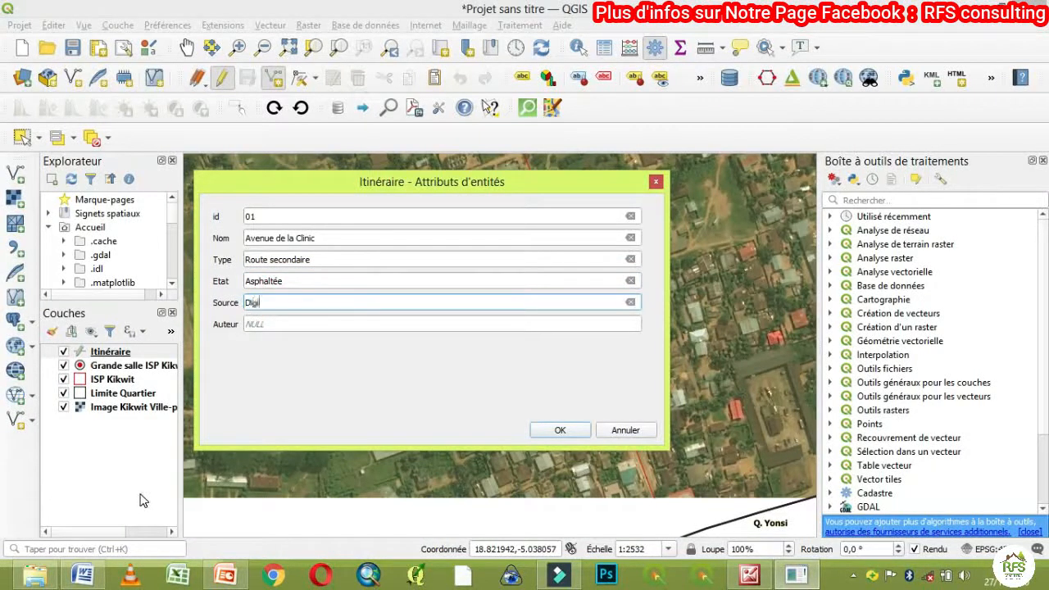
type("talisation")
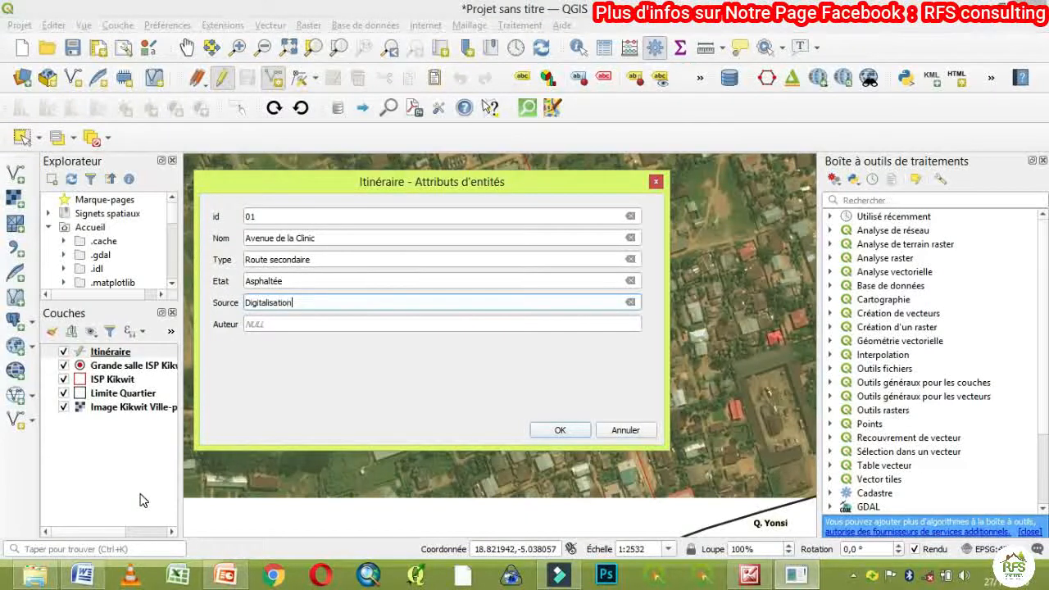
left_click(276, 324)
type("R")
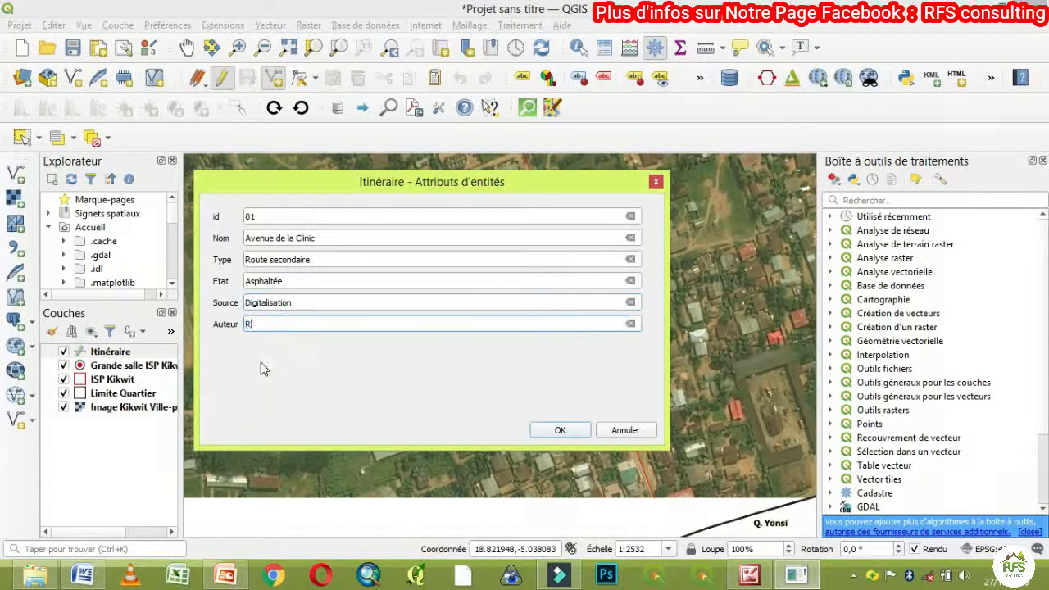
type("FS Academia")
left_click(560, 432)
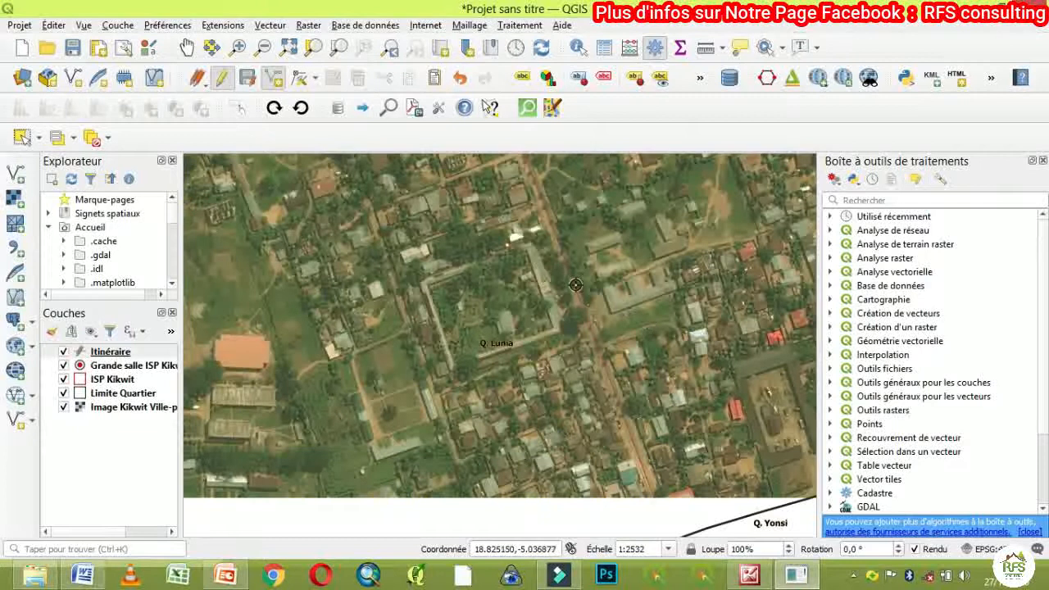
- Save the edits made to the Itinéraire layer
scroll(577, 332, "up", 1)
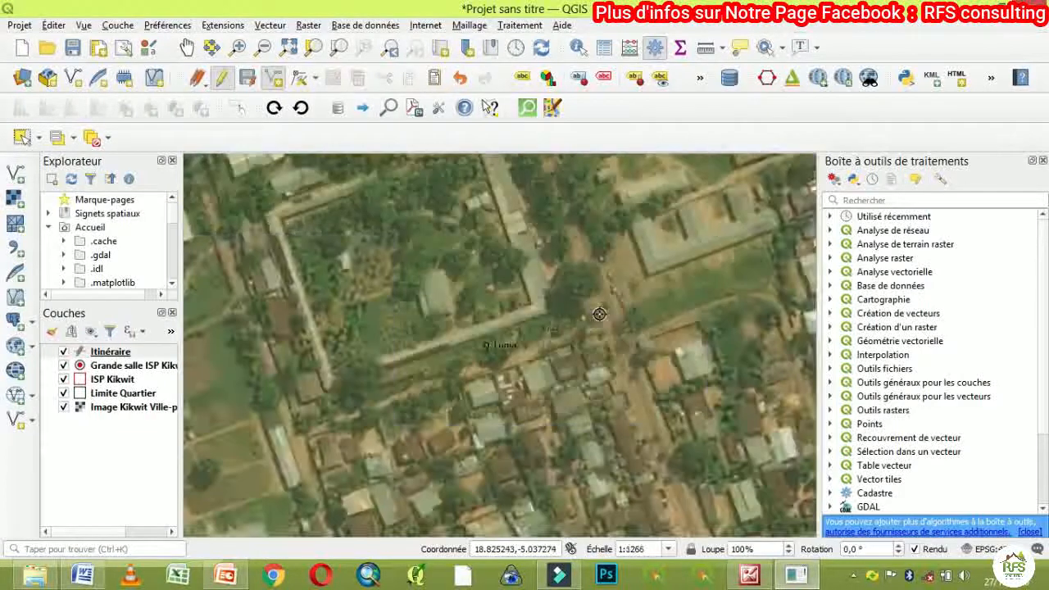
scroll(599, 314, "down", 4)
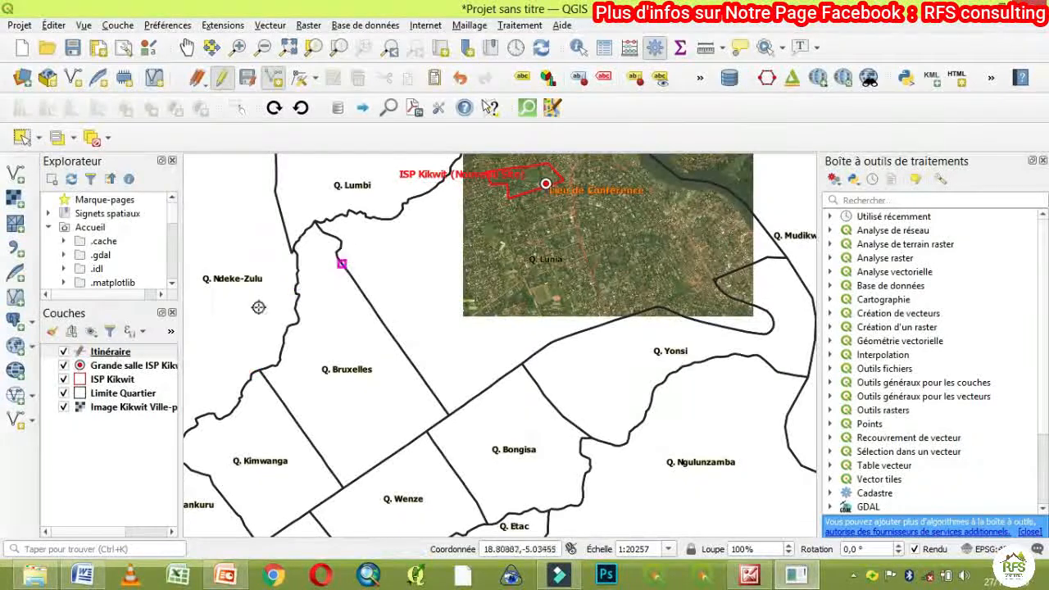
right_click(119, 355)
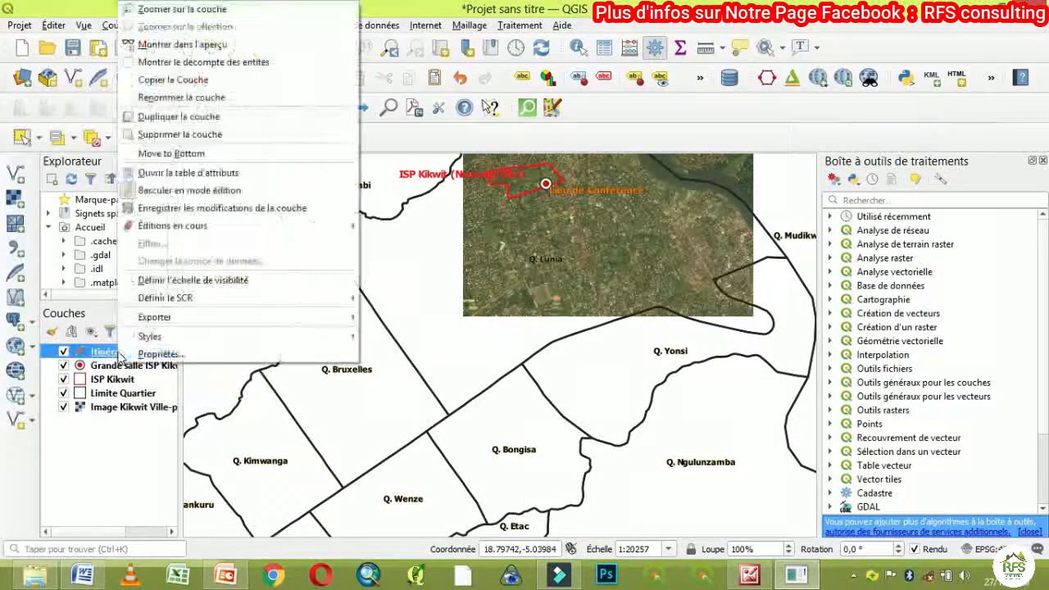
left_click(177, 210)
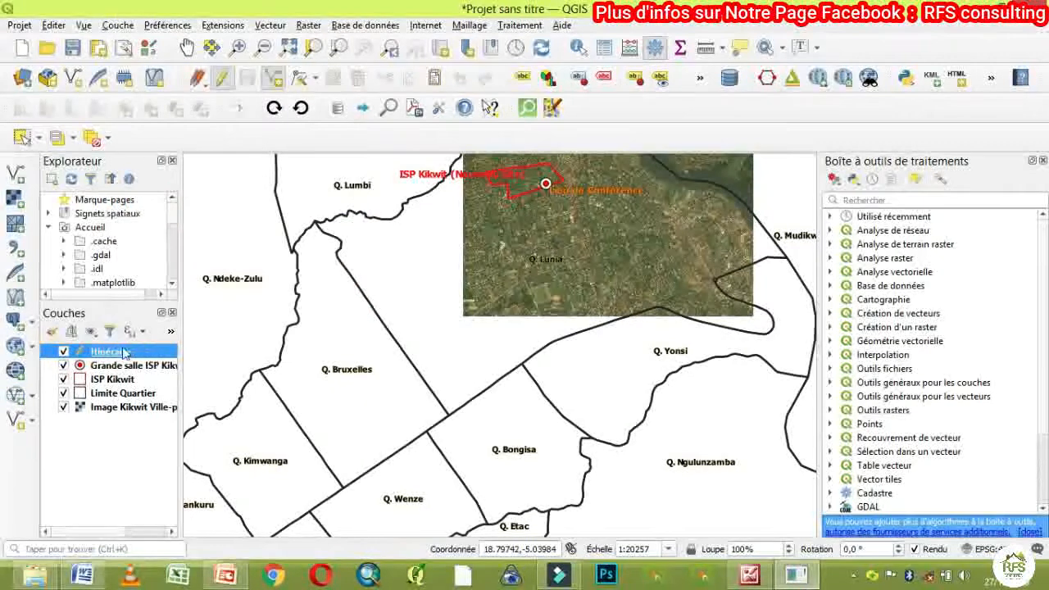
left_click(220, 80)
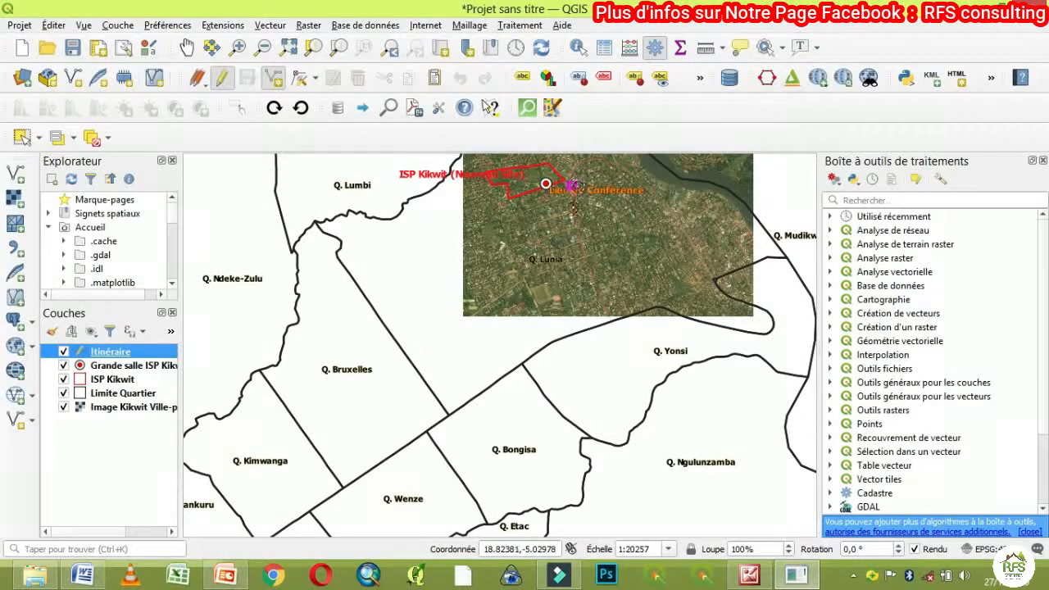
- Begin a second line in the Itinéraire layer, snapped to the digitized road at the track junction just east of the ISP Kikwit corner
left_click(186, 49)
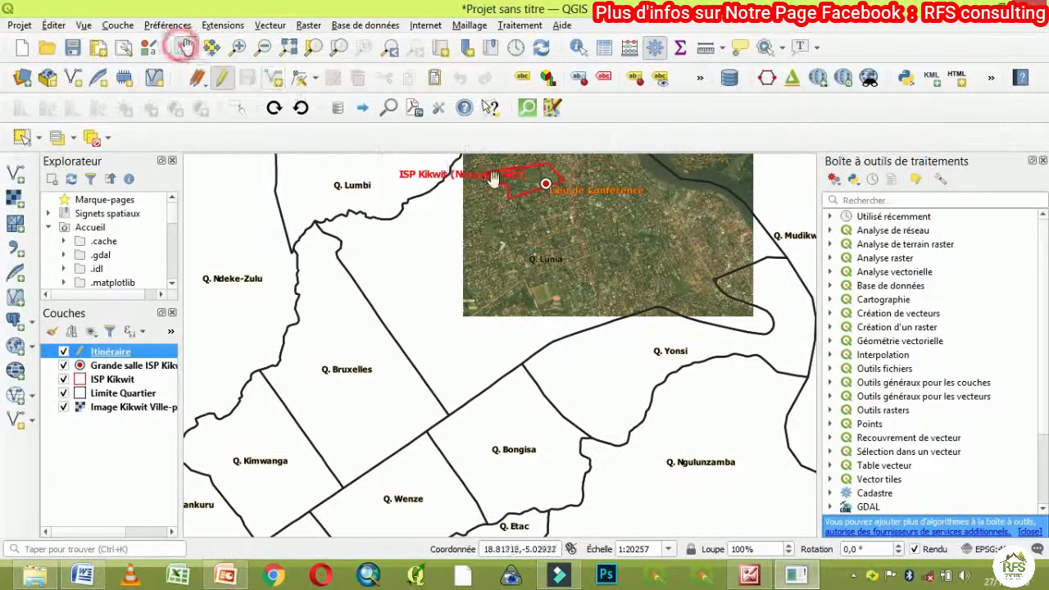
left_click_drag(577, 184, 633, 280)
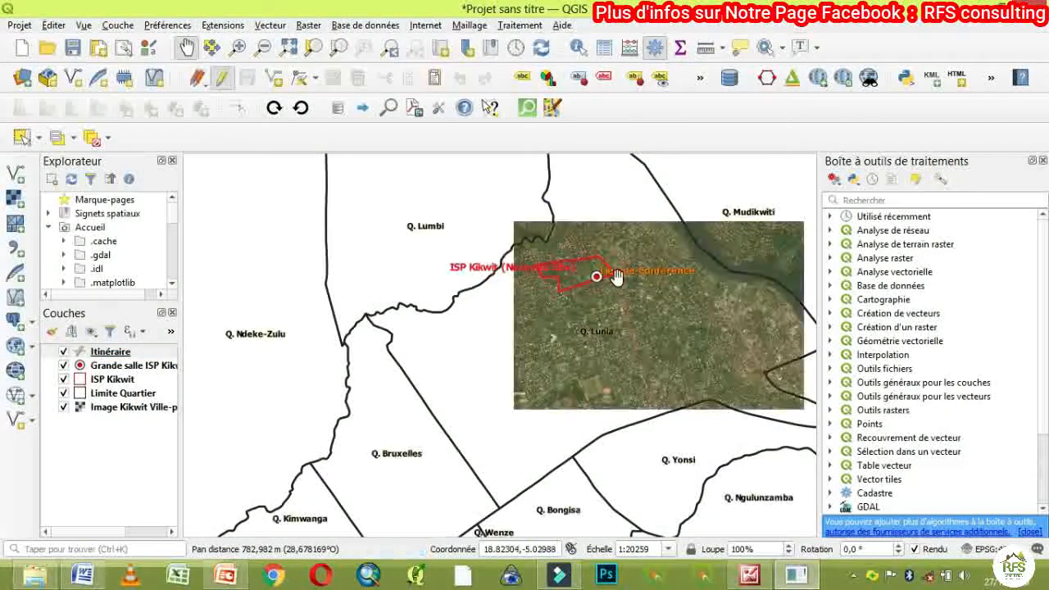
scroll(616, 278, "up", 2)
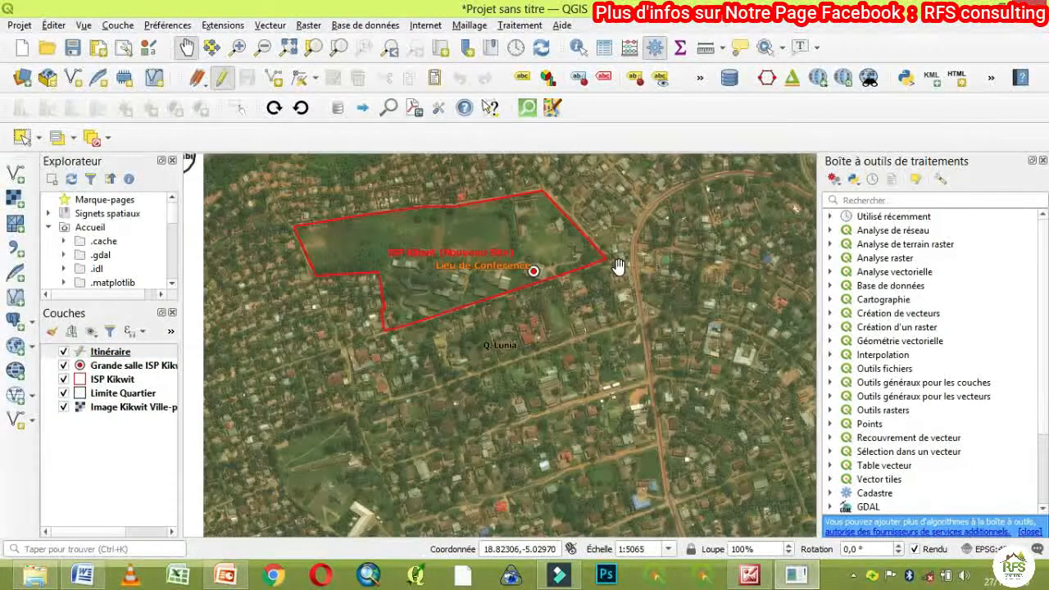
scroll(619, 266, "up", 4)
scroll(618, 266, "down", 1)
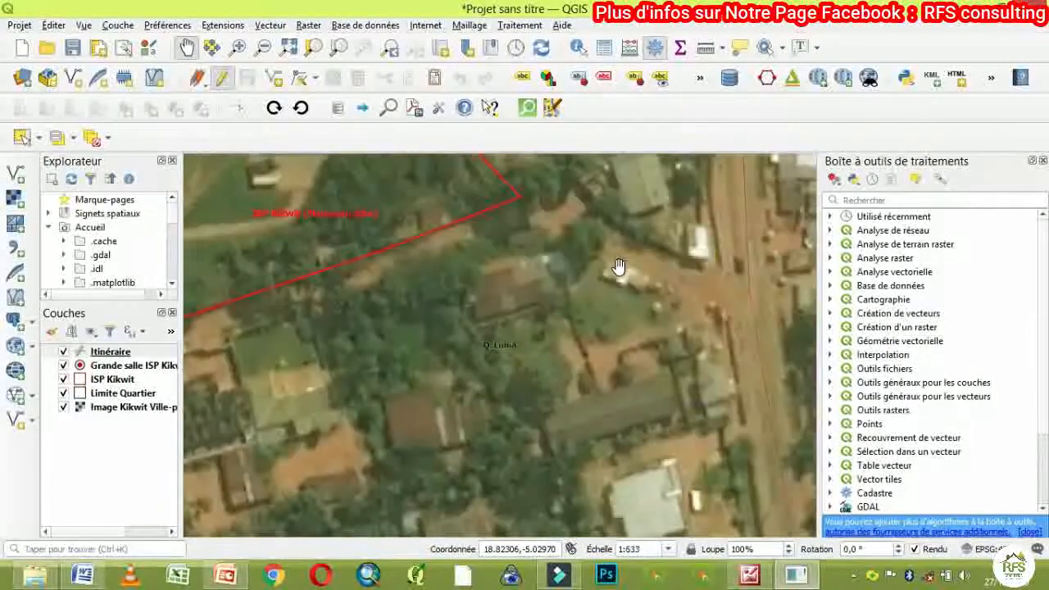
left_click_drag(619, 267, 534, 322)
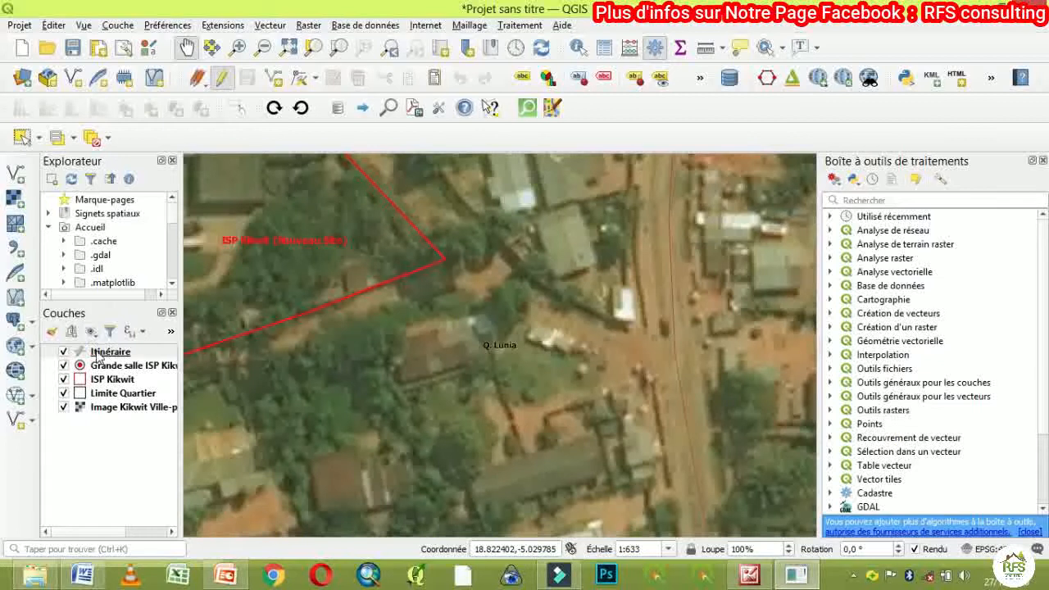
left_click(96, 351)
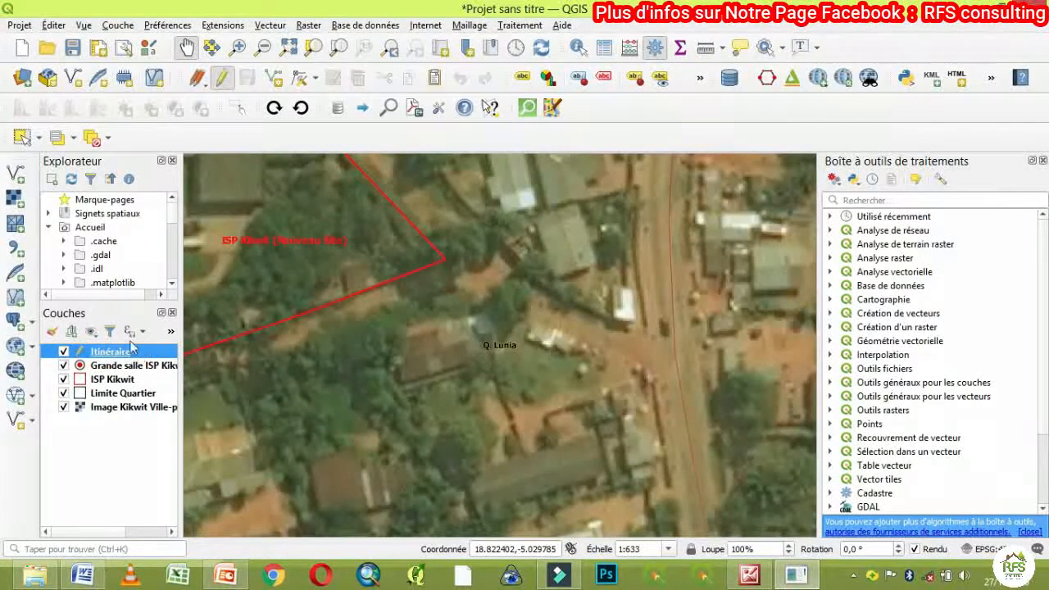
left_click(275, 80)
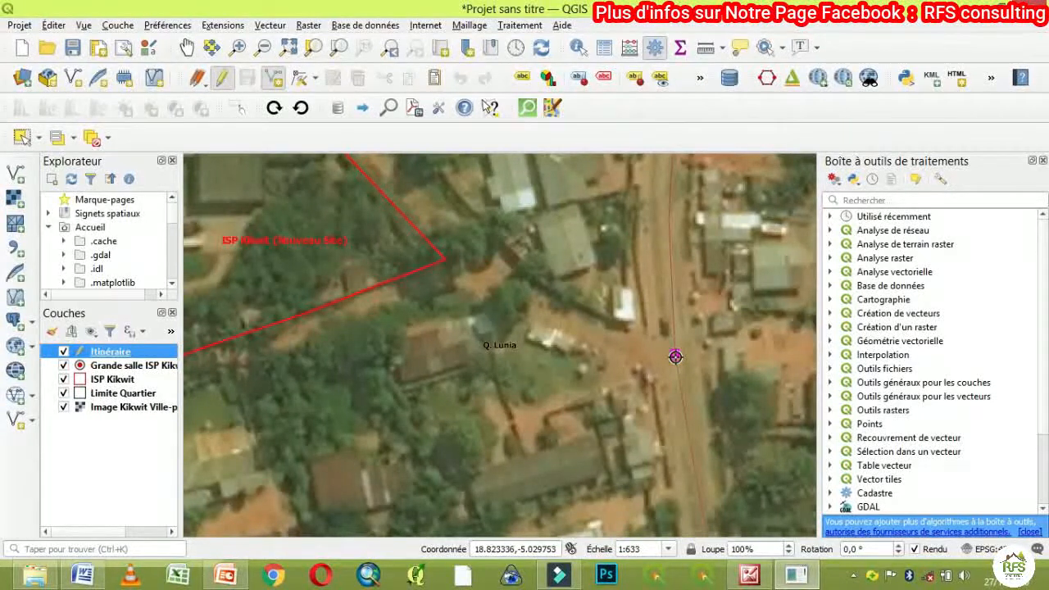
left_click(675, 357)
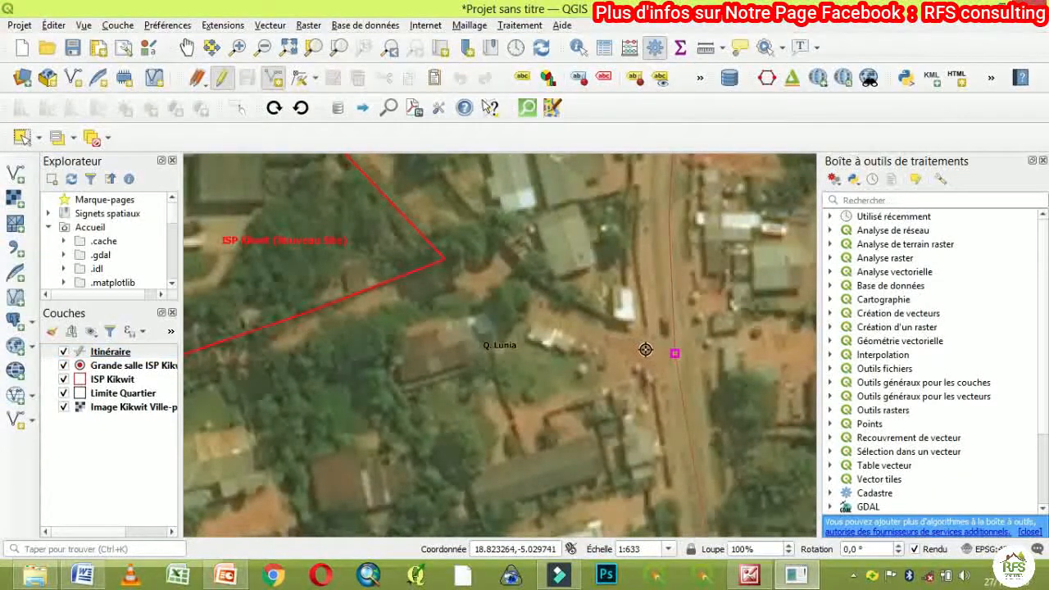
- Digitize the access track from the road junction along ISP Kikwit's southern boundary to the north side of the conference building, and finish the line
scroll(639, 349, "up", 1)
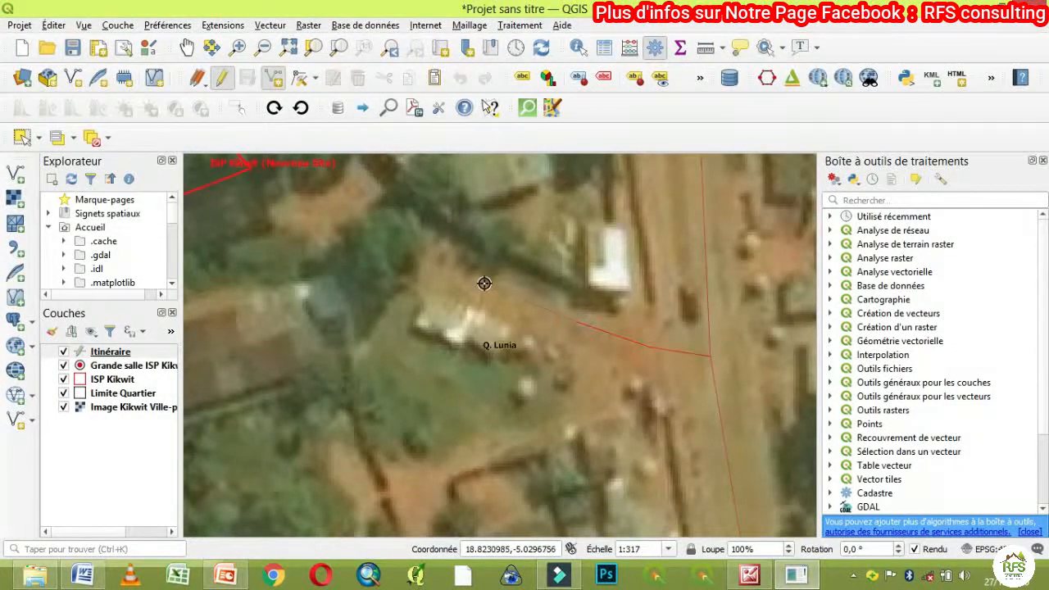
scroll(484, 284, "down", 2)
left_click(426, 256)
scroll(293, 270, "up", 2)
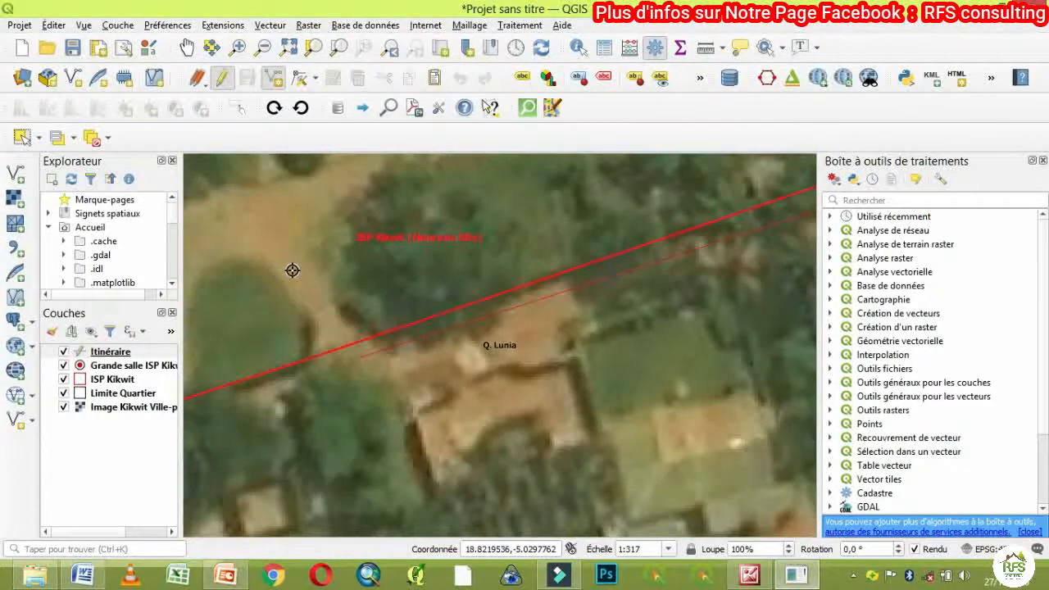
scroll(293, 271, "down", 1)
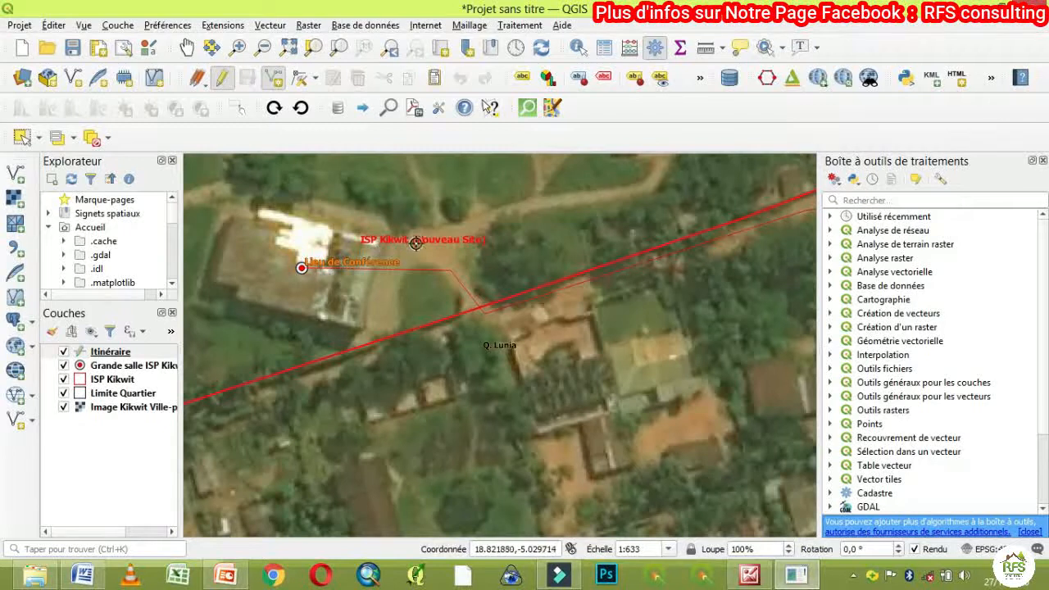
scroll(415, 248, "up", 2)
scroll(413, 264, "down", 3)
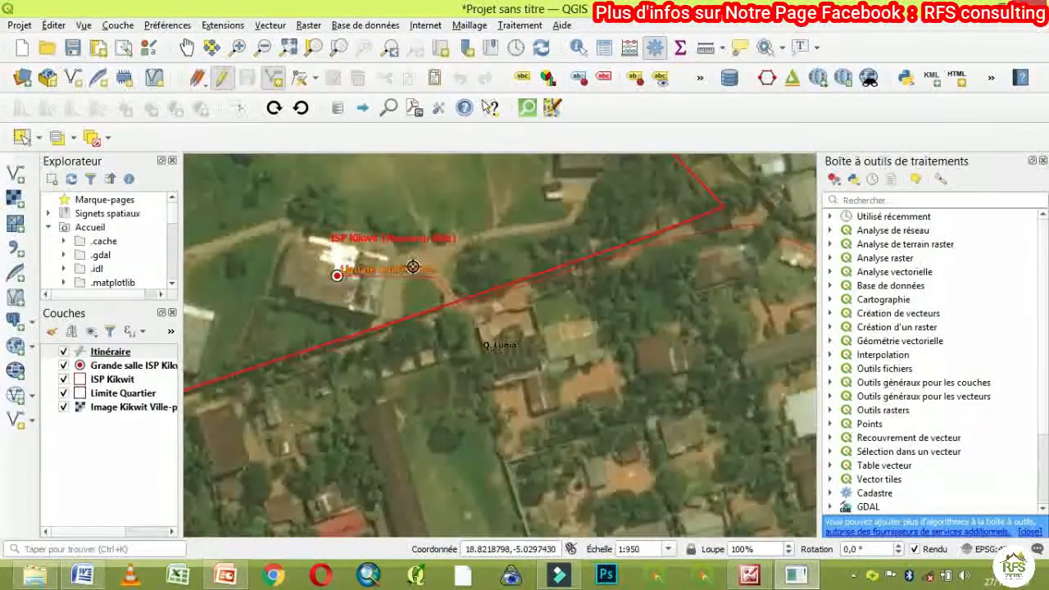
scroll(416, 256, "up", 1)
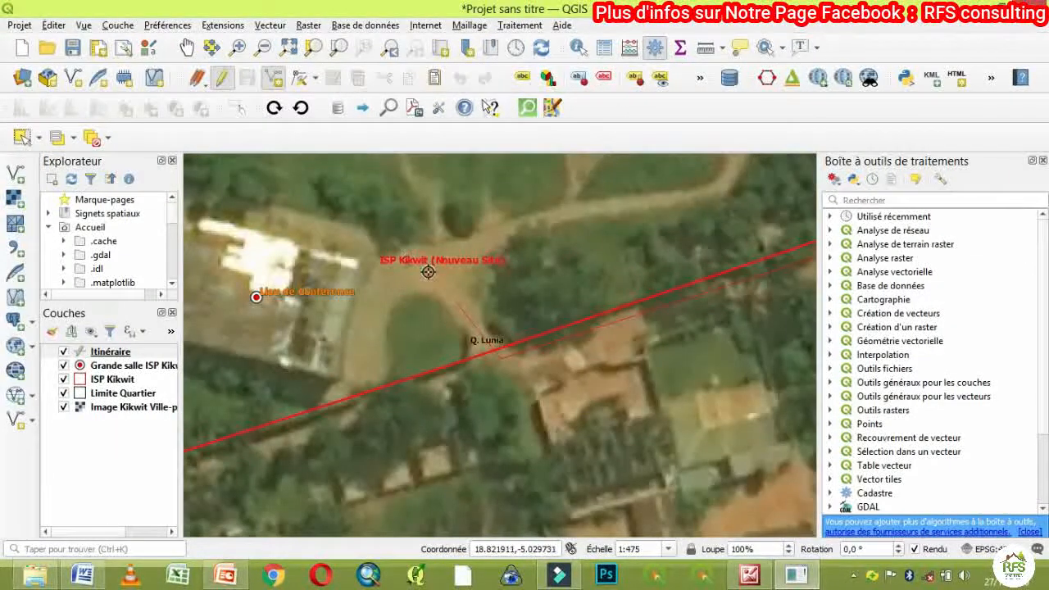
left_click(292, 221)
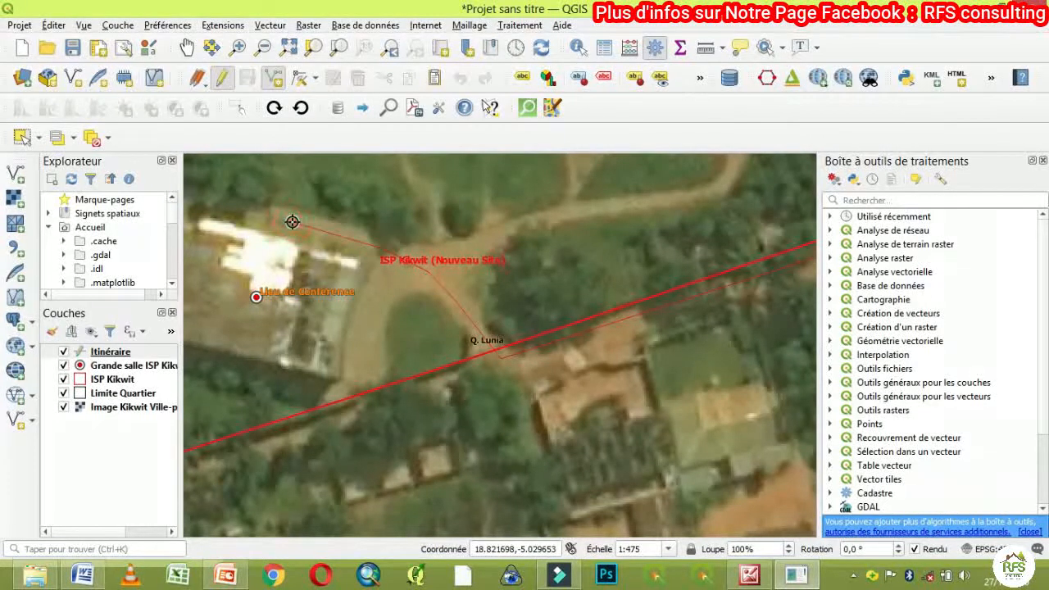
right_click(292, 221)
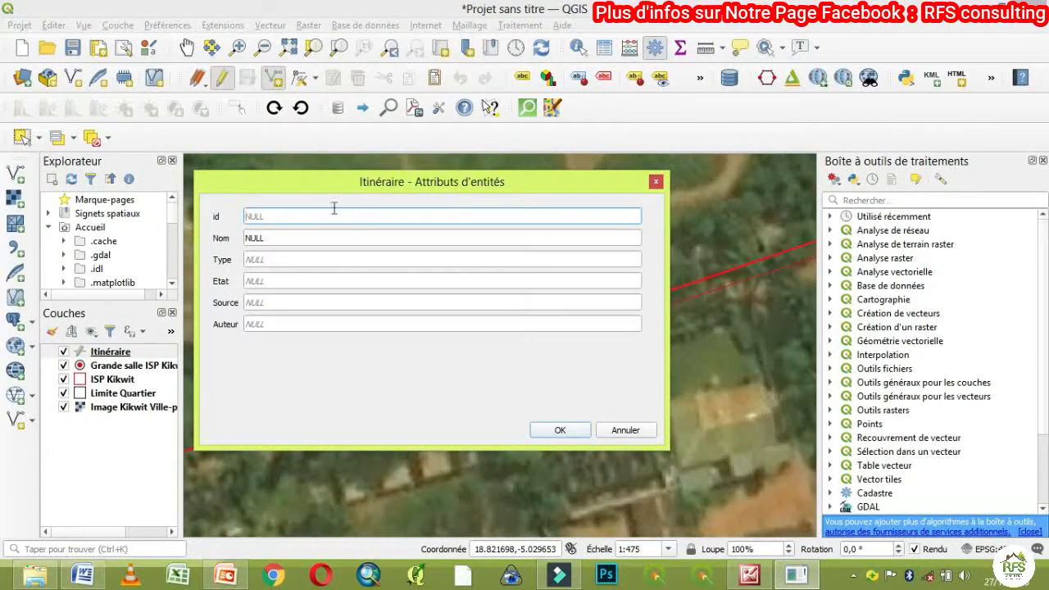
- Set the new line's id to 02 and its Nom to Entrée ISP
type("02")
left_click(345, 232)
key("BackSpace")
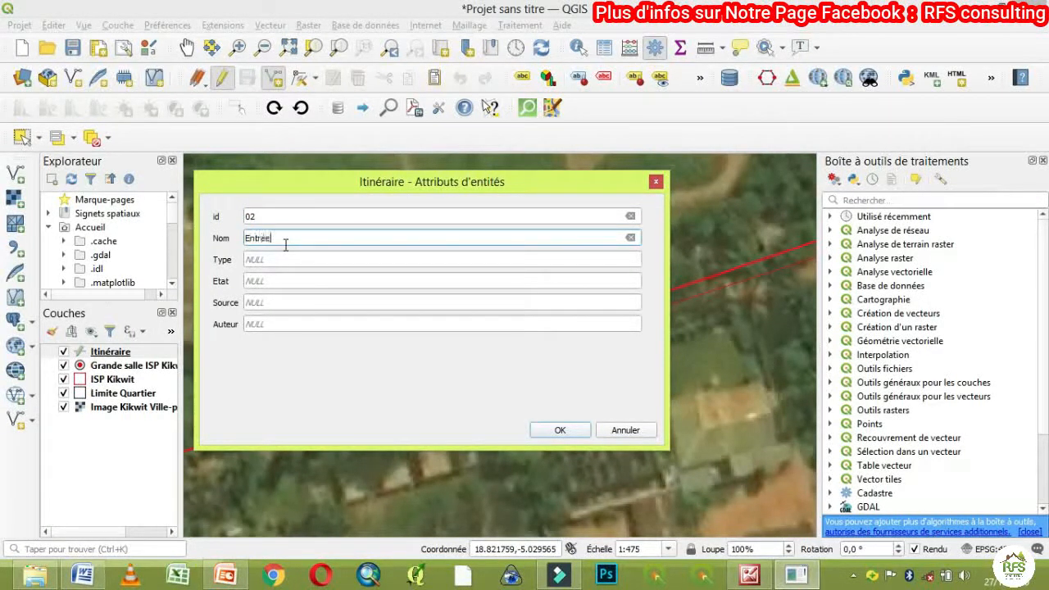
type("Entrée ")
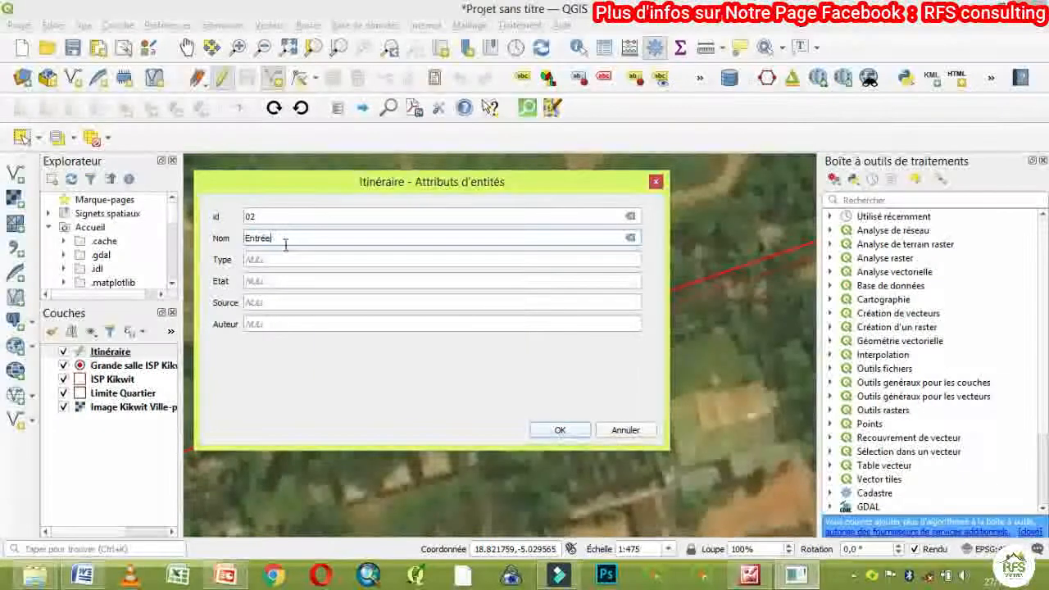
type("ISP")
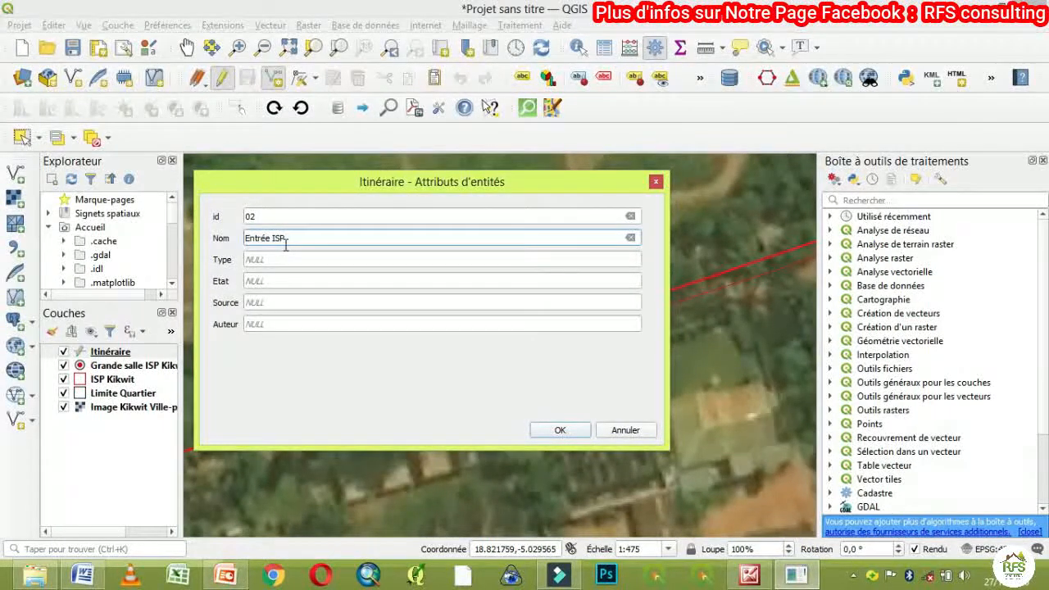
- Set the access track's Type to Chemin and its Etat to non asphaltée
left_click(373, 260)
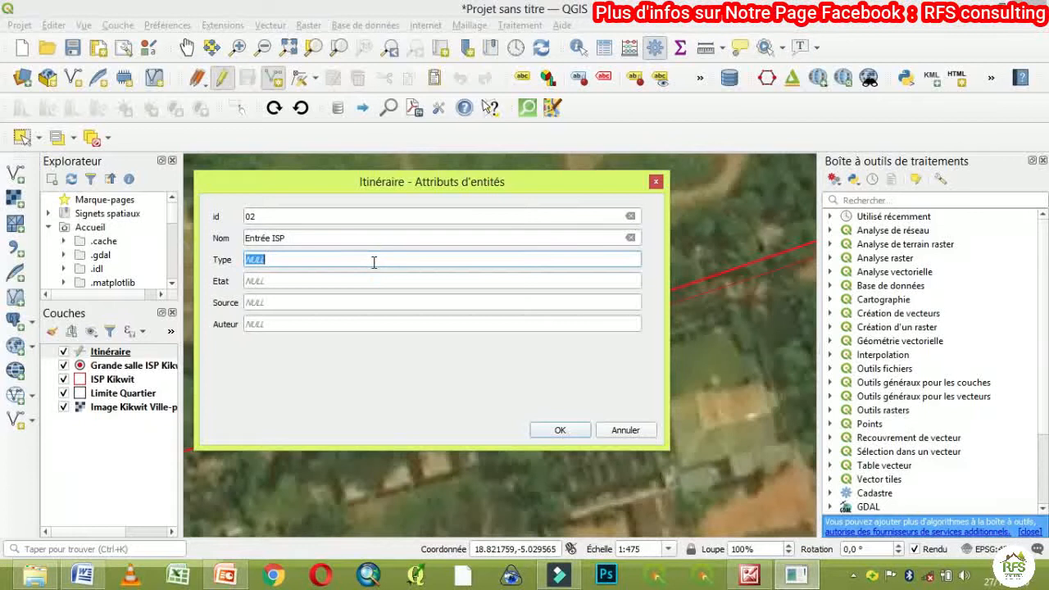
type("Chemin")
left_click(312, 286)
type("non asphaltée")
- Set the access track's Source to Digitalisation and its Auteur to RFS Academia, and accept the attributes
left_click(287, 301)
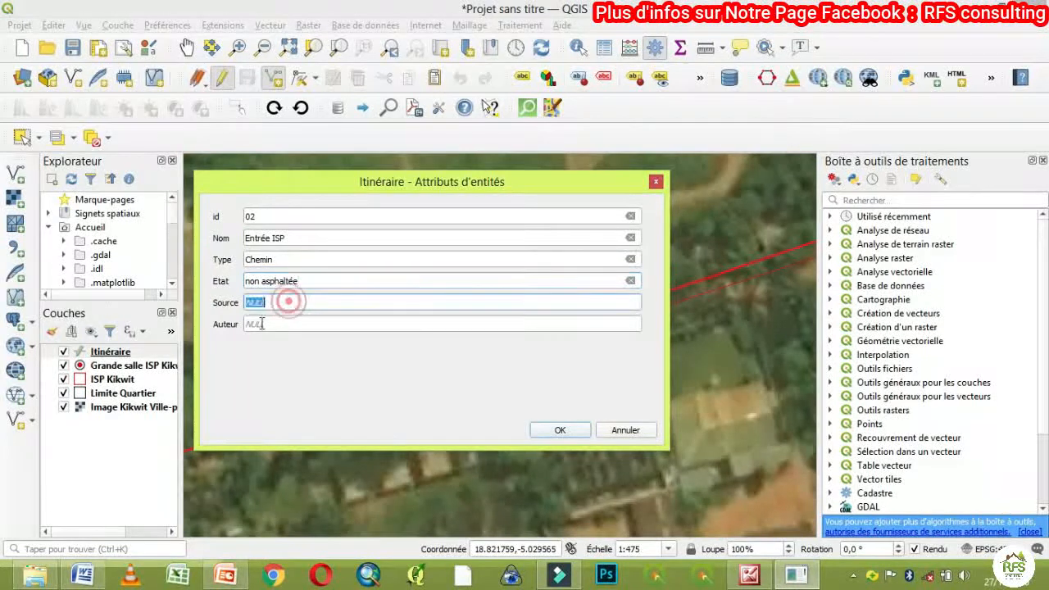
type("Digitaliation")
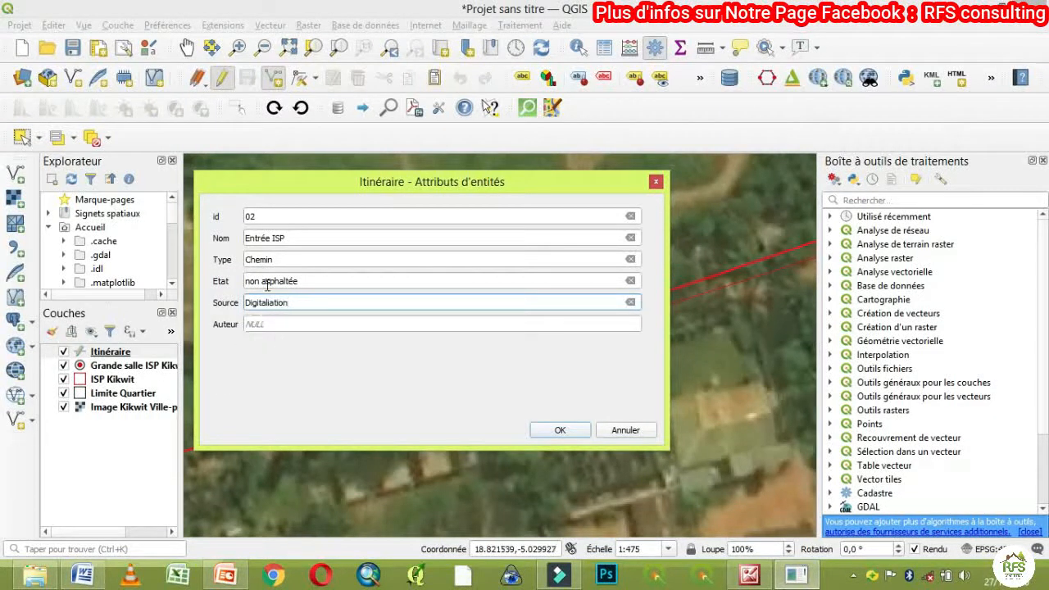
left_click(269, 302)
type("s")
left_click(255, 324)
type("RFS Ac")
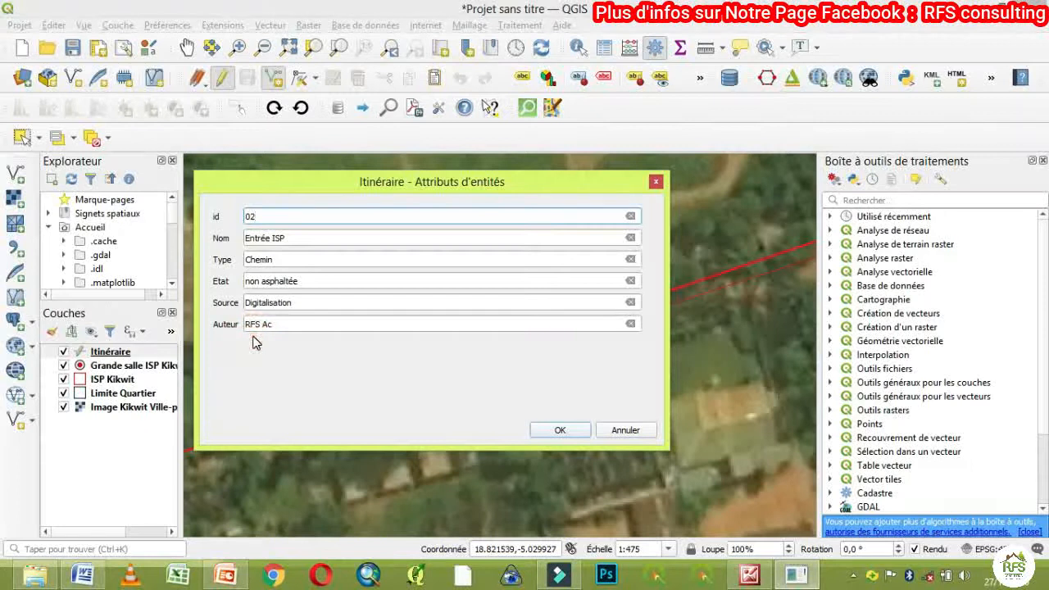
left_click(314, 324)
type("ademia")
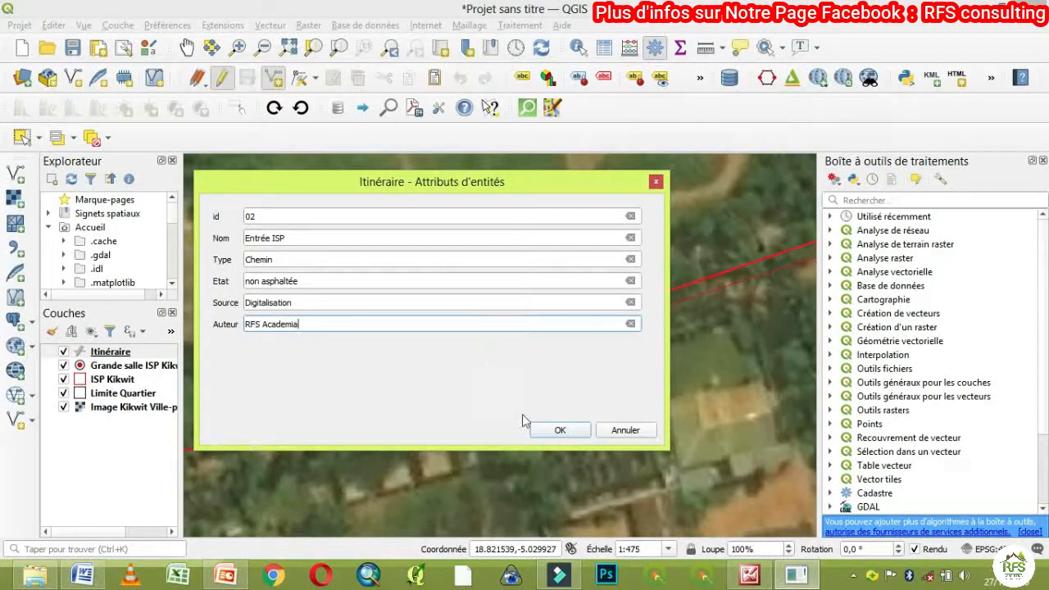
left_click(567, 432)
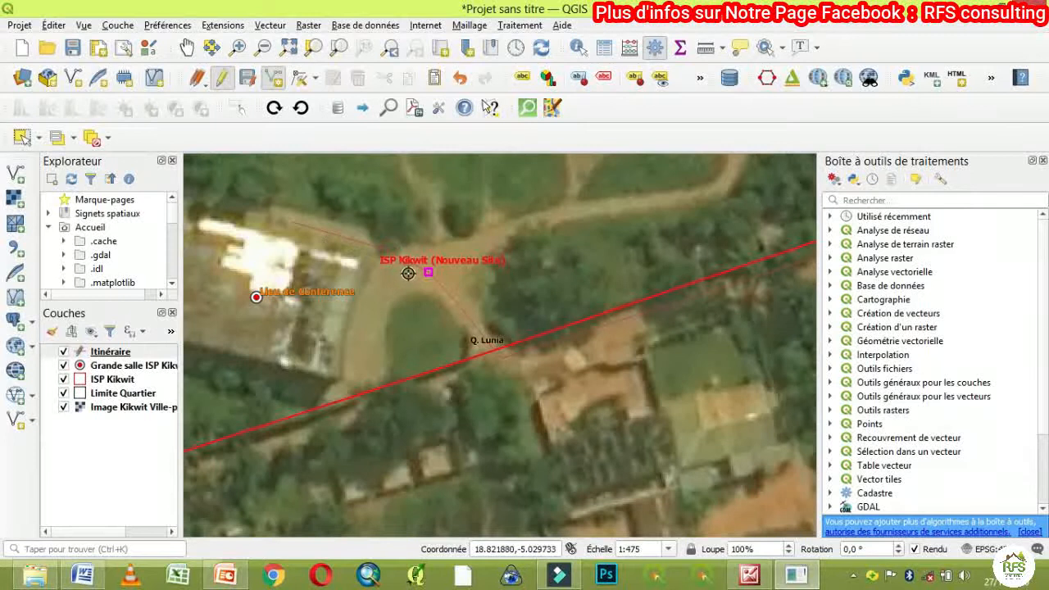
- Save the Itinéraire layer's edits and end its editing session
scroll(408, 273, "down", 2)
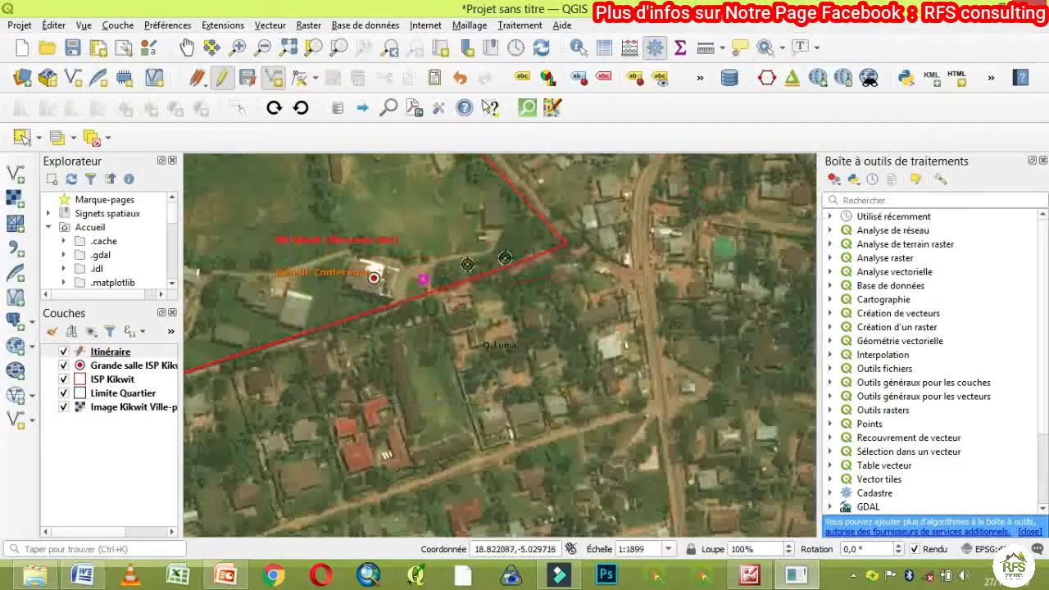
scroll(620, 273, "down", 2)
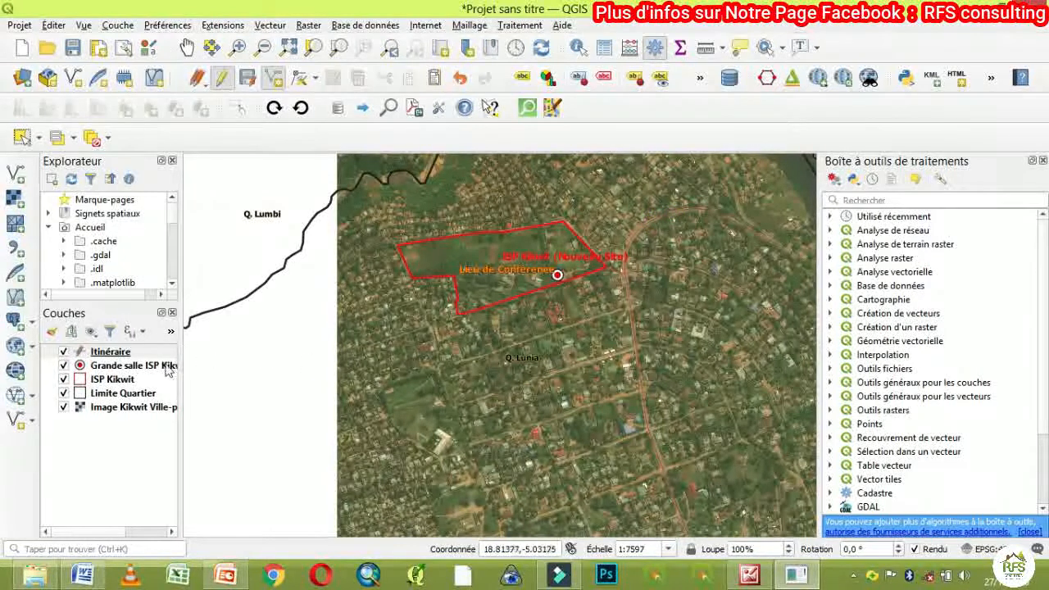
left_click(133, 352)
right_click(134, 352)
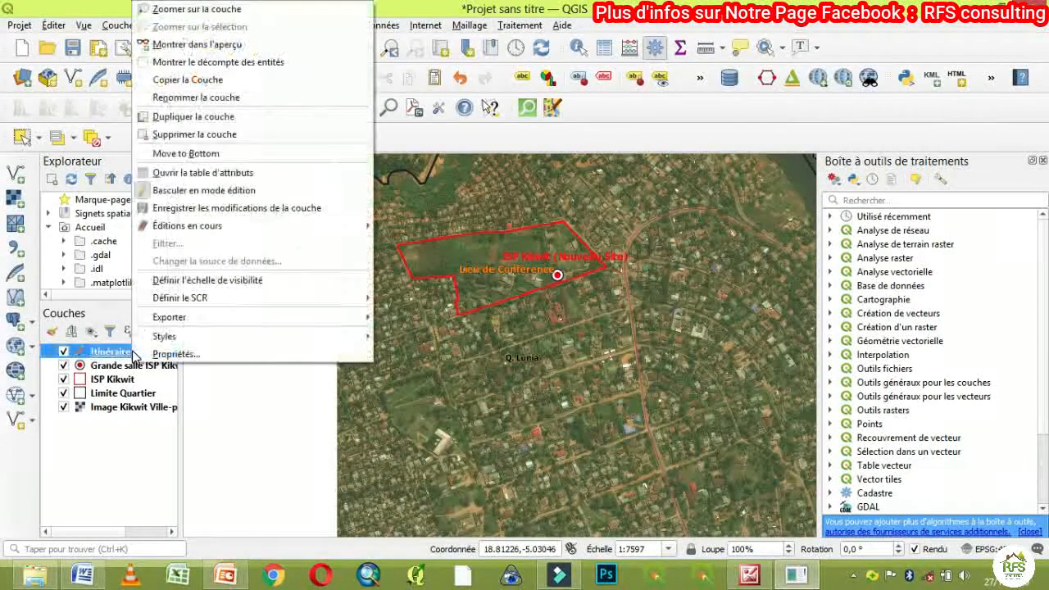
left_click(158, 212)
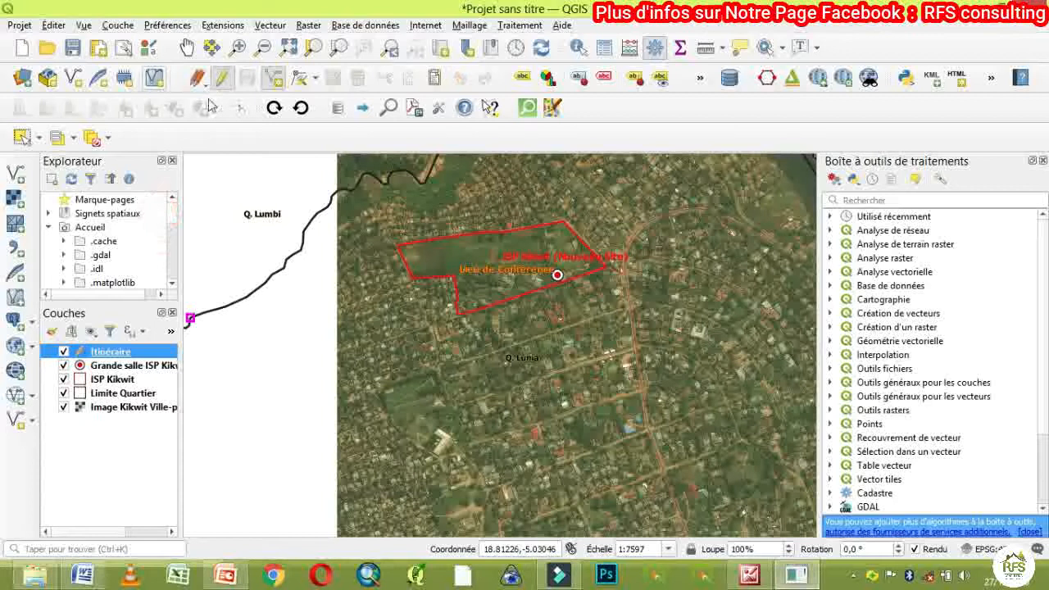
left_click(221, 77)
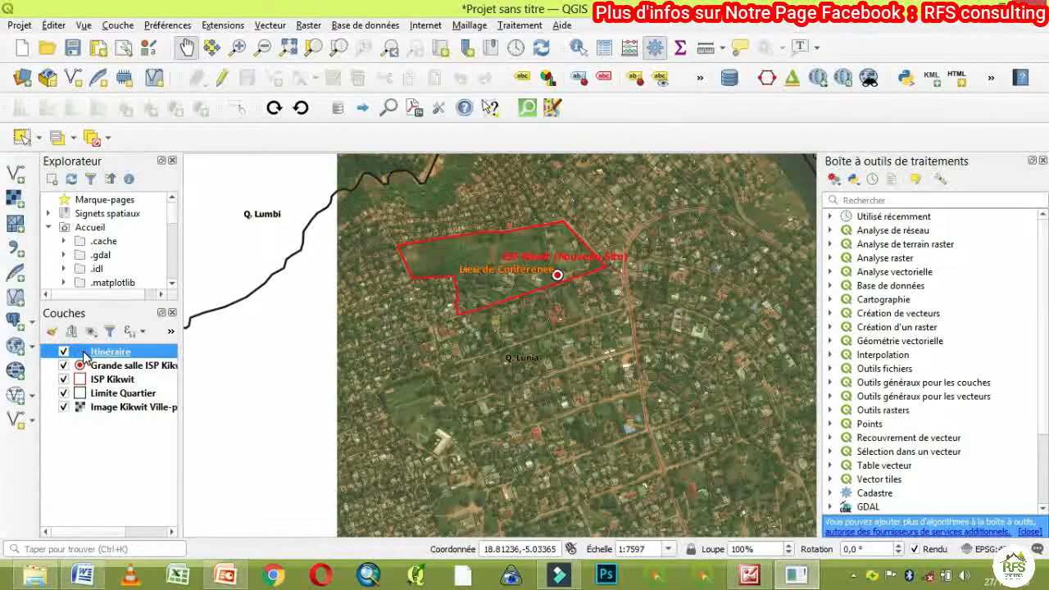
- Switch the Itinéraire layer's symbology to Catégorisé on the Type field and classify its values
double_click(84, 354)
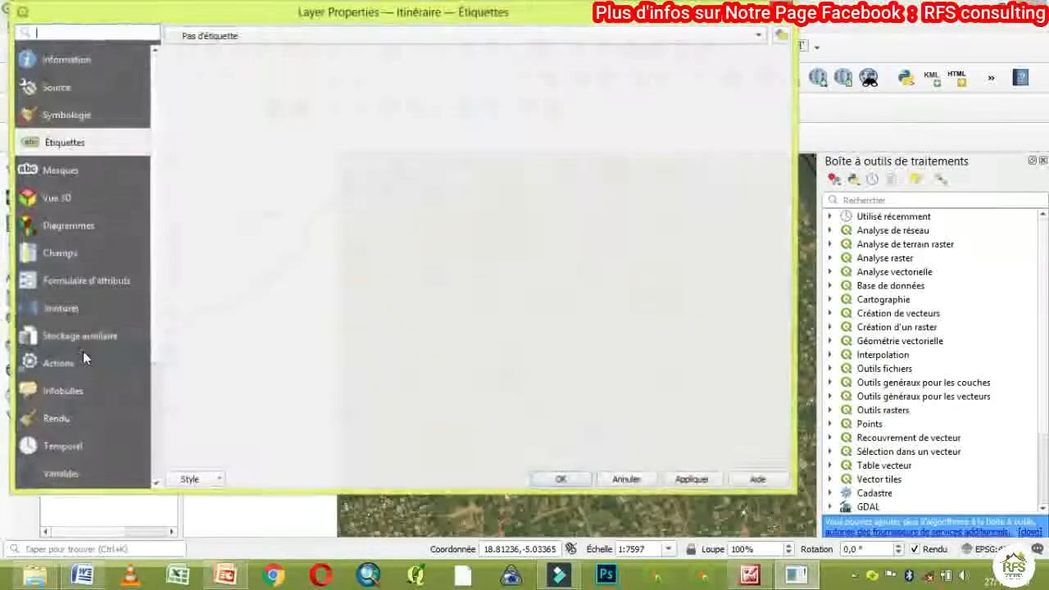
left_click(69, 116)
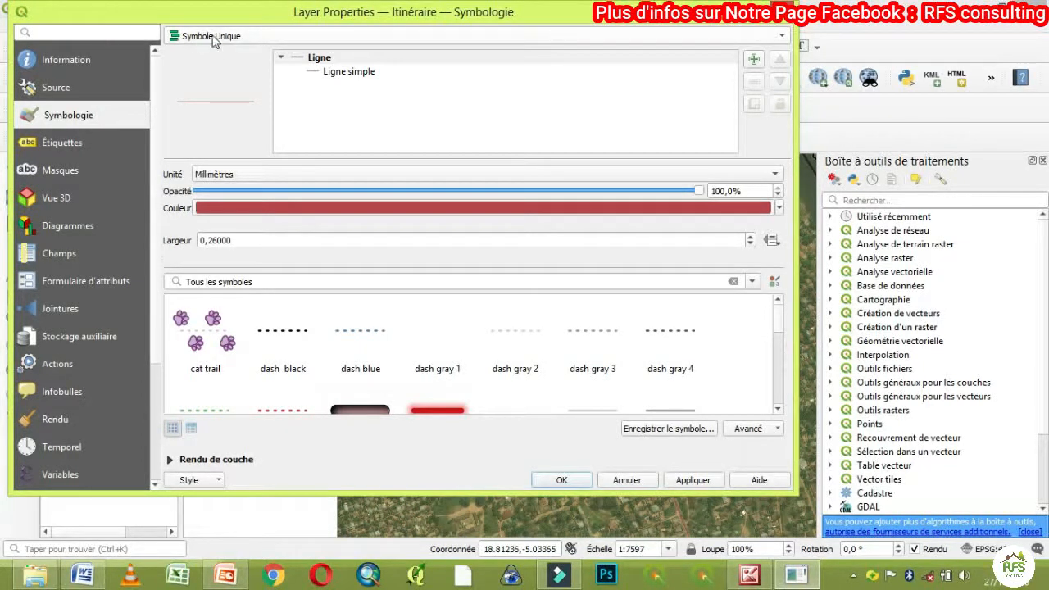
left_click(219, 41)
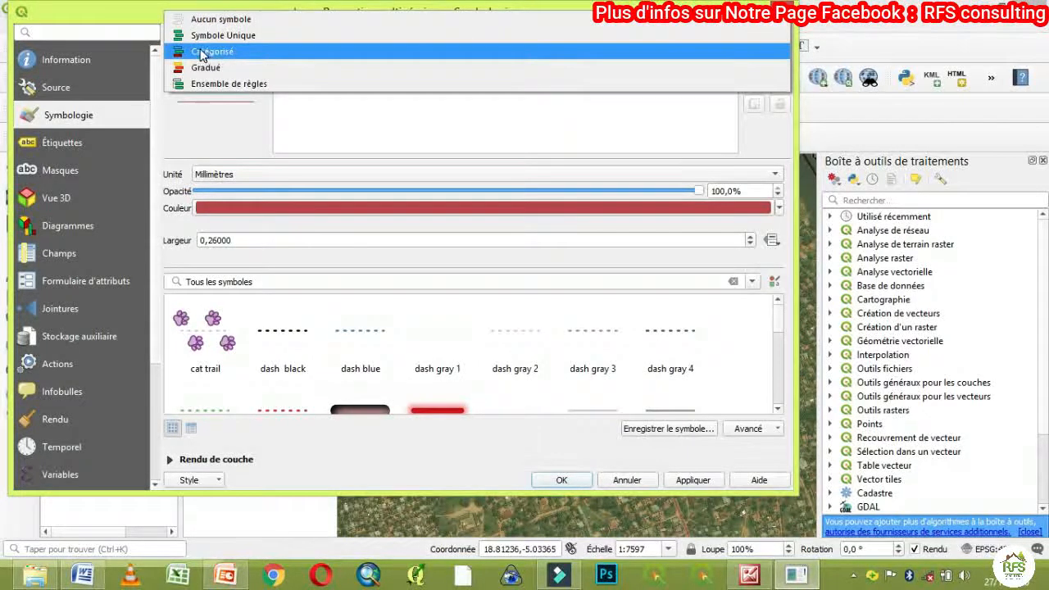
left_click(213, 52)
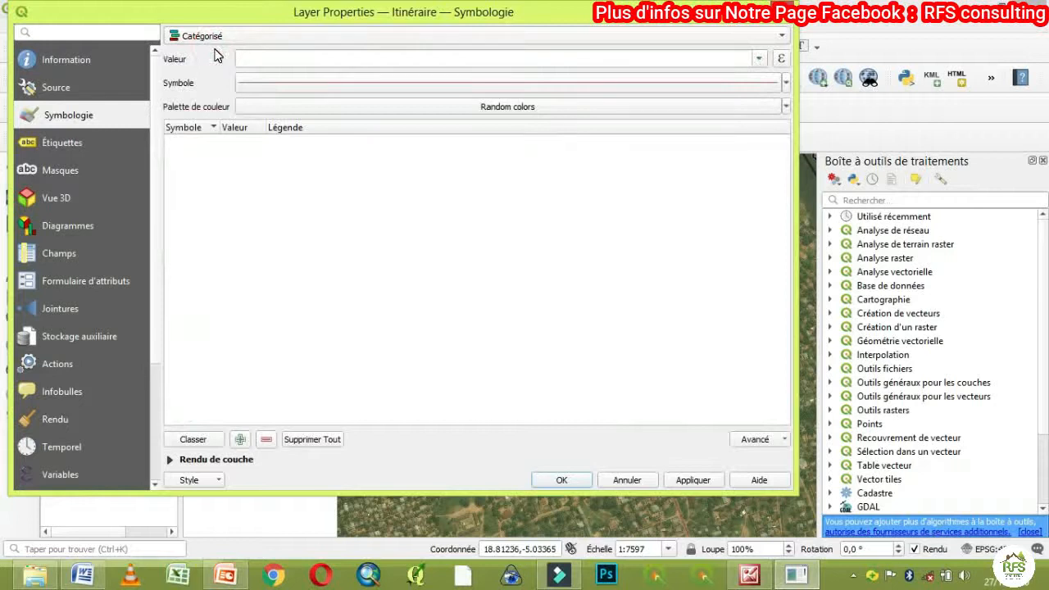
left_click(759, 58)
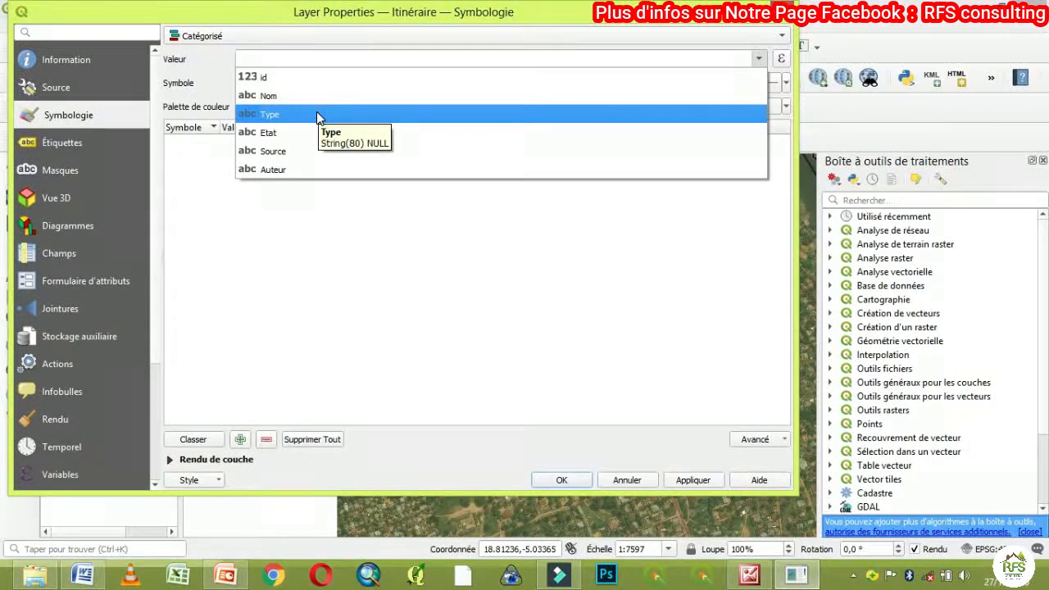
left_click(317, 113)
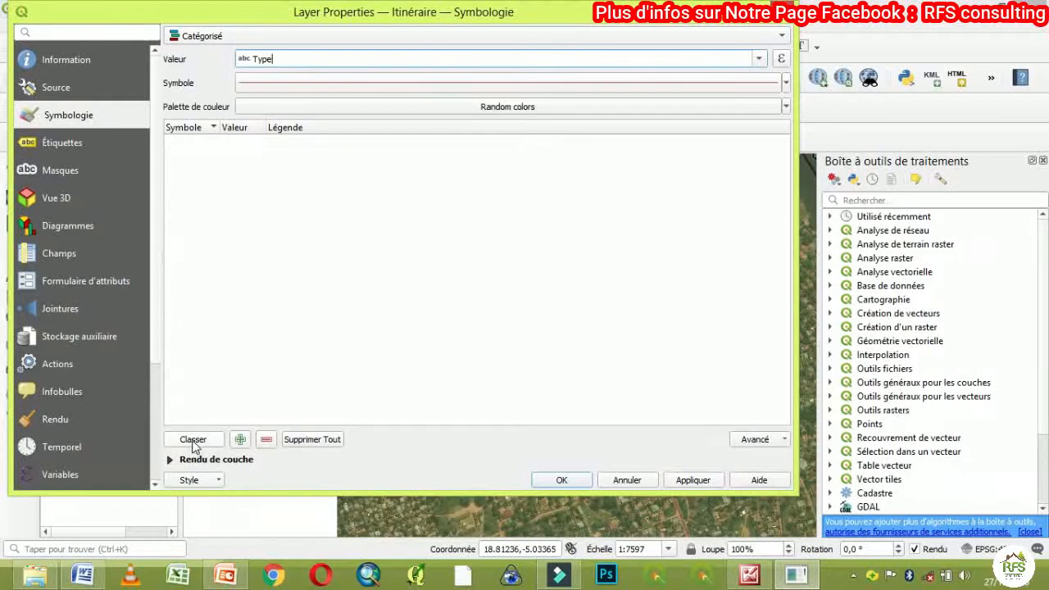
left_click(192, 441)
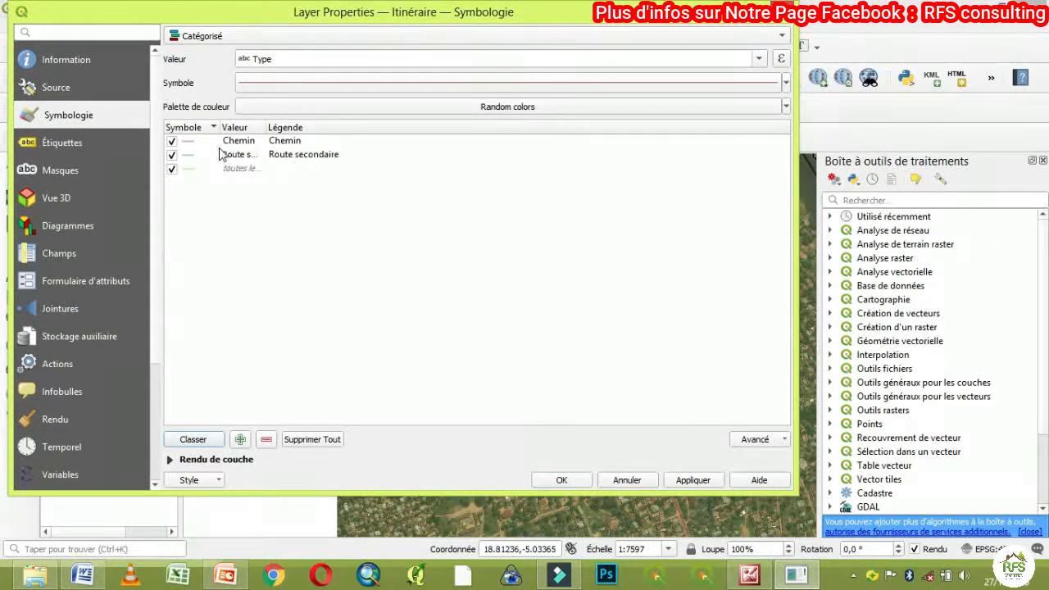
- Remove the category for all other values and move Route secondaire above Chemin
left_click(244, 174)
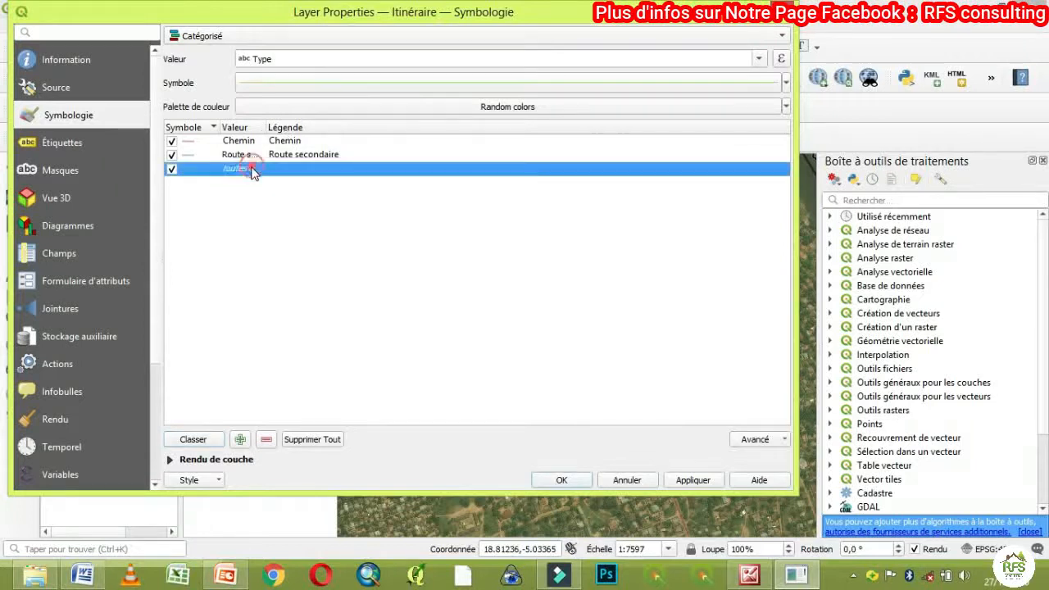
left_click(266, 440)
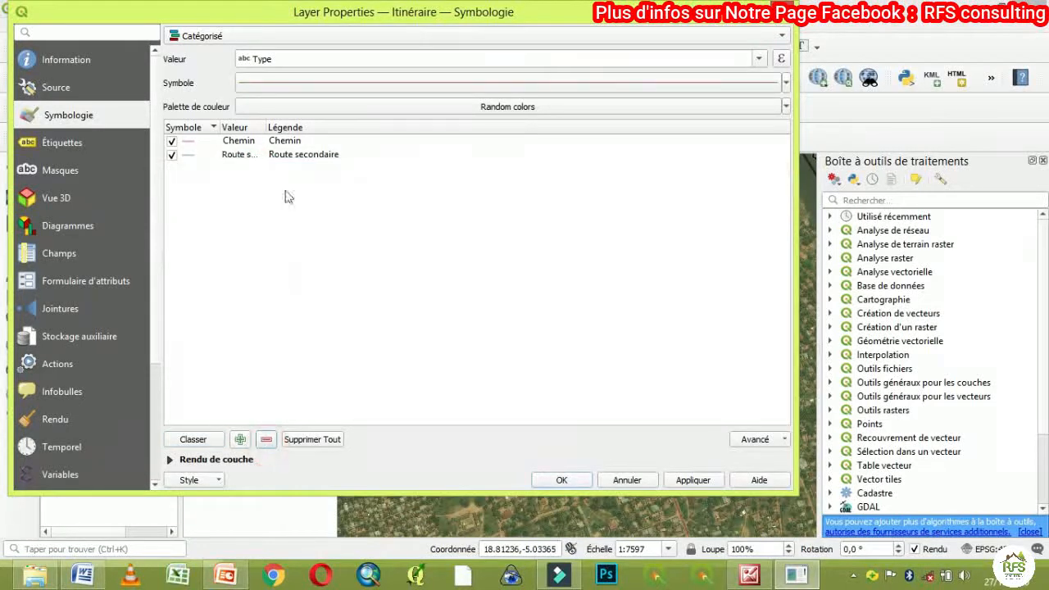
left_click_drag(278, 148, 279, 172)
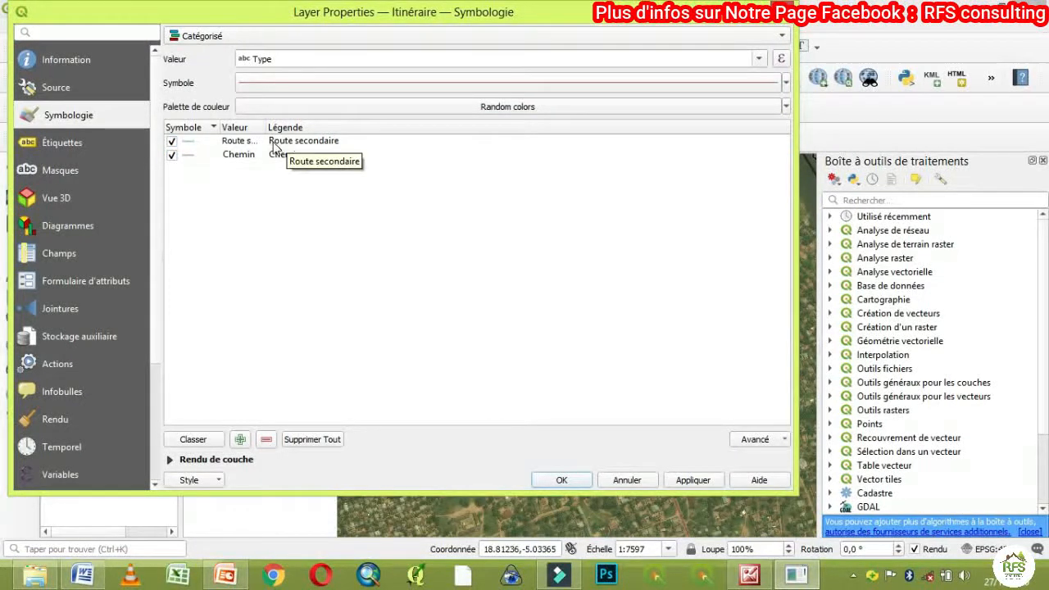
- Add a second simple line layer to the Route secondaire symbol and colour it white
double_click(190, 144)
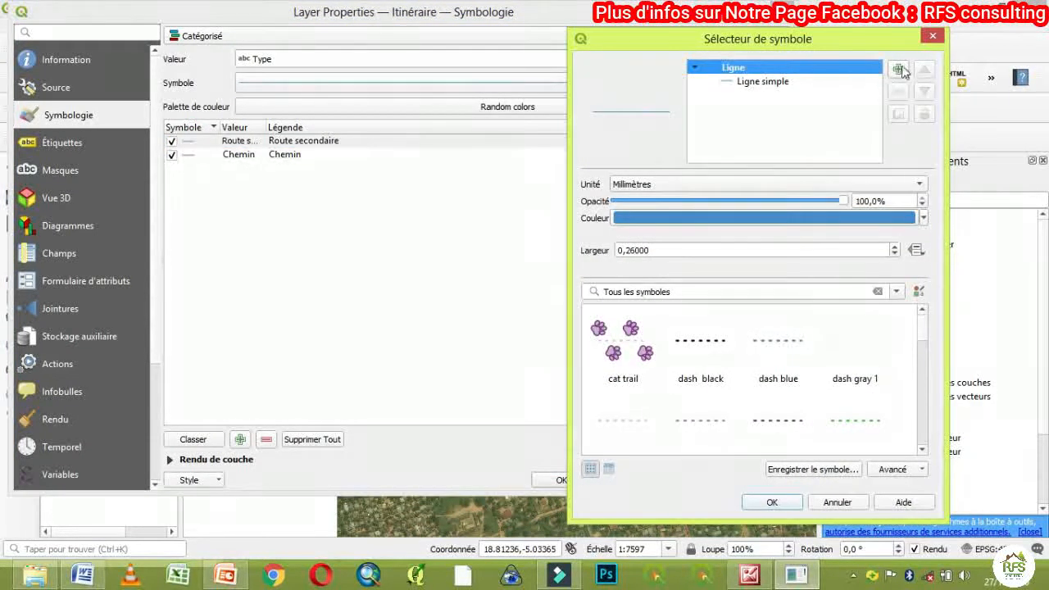
left_click(898, 70)
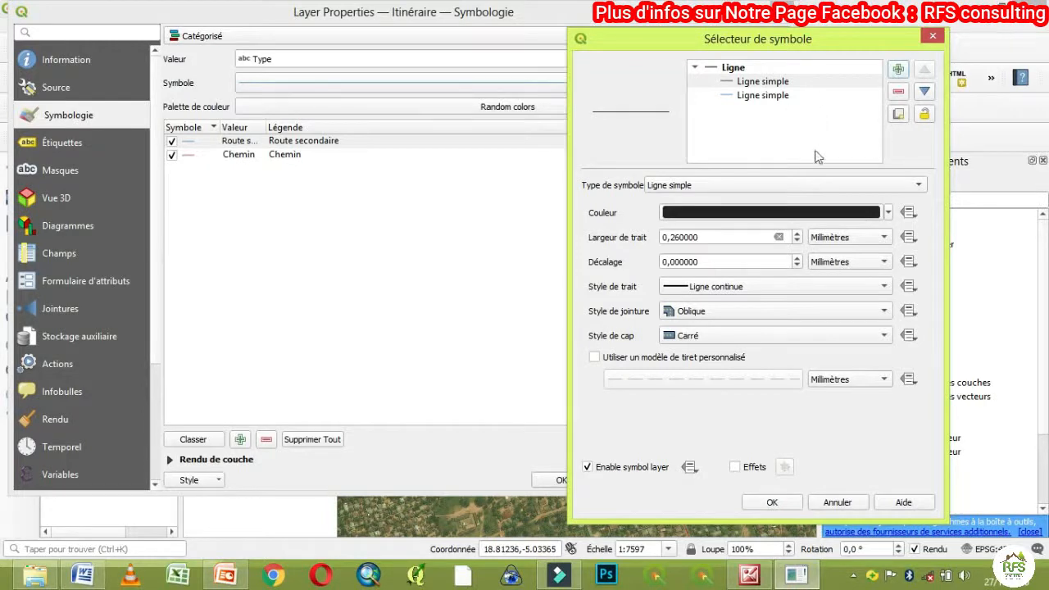
left_click(890, 216)
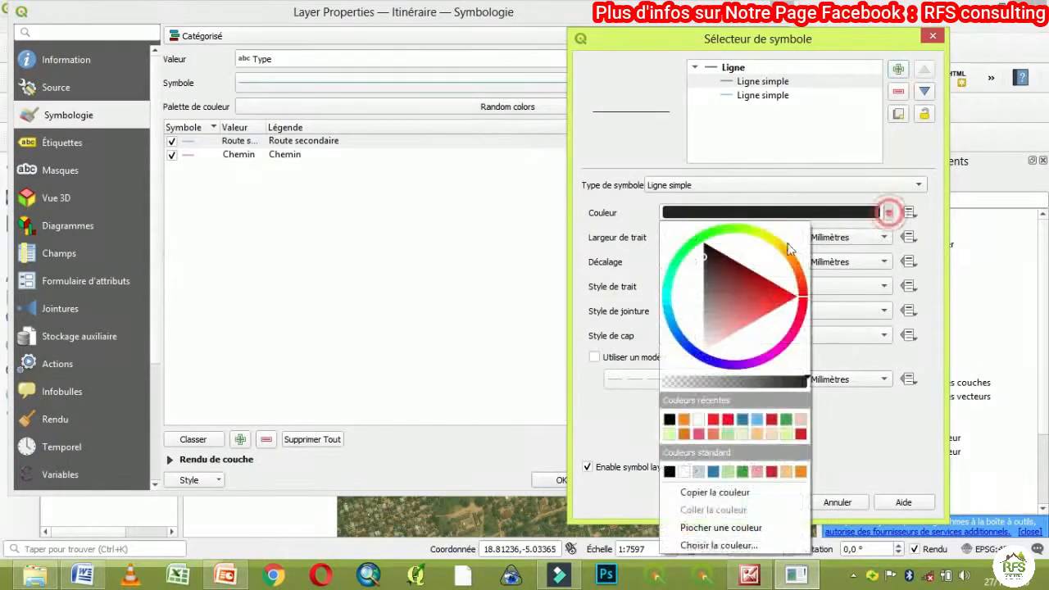
left_click(701, 422)
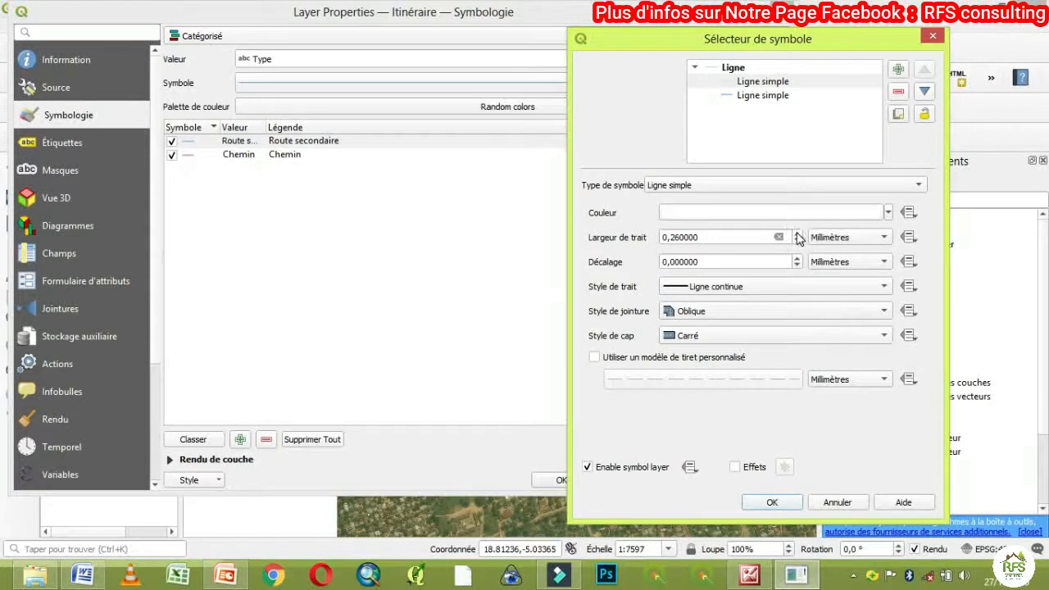
- Set the stroke width of the white line layer in the Route secondaire symbol to 1.06 mm
left_click(796, 234)
left_click(796, 233)
left_click(797, 234)
left_click(797, 234)
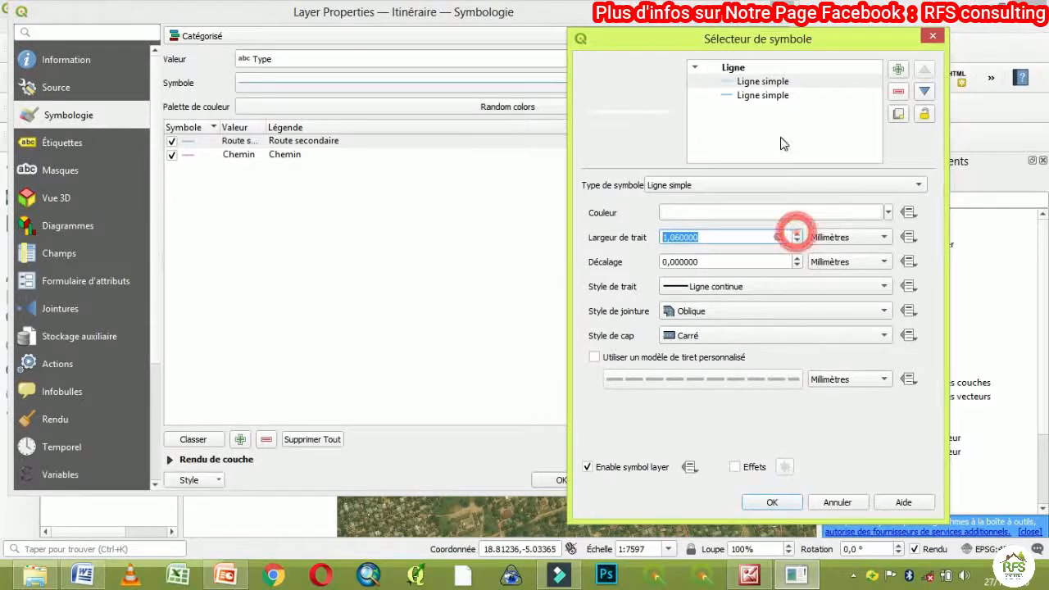
- Colour the lower simple line of the Route secondaire symbol red and set its stroke width to 1.66 mm
left_click(768, 98)
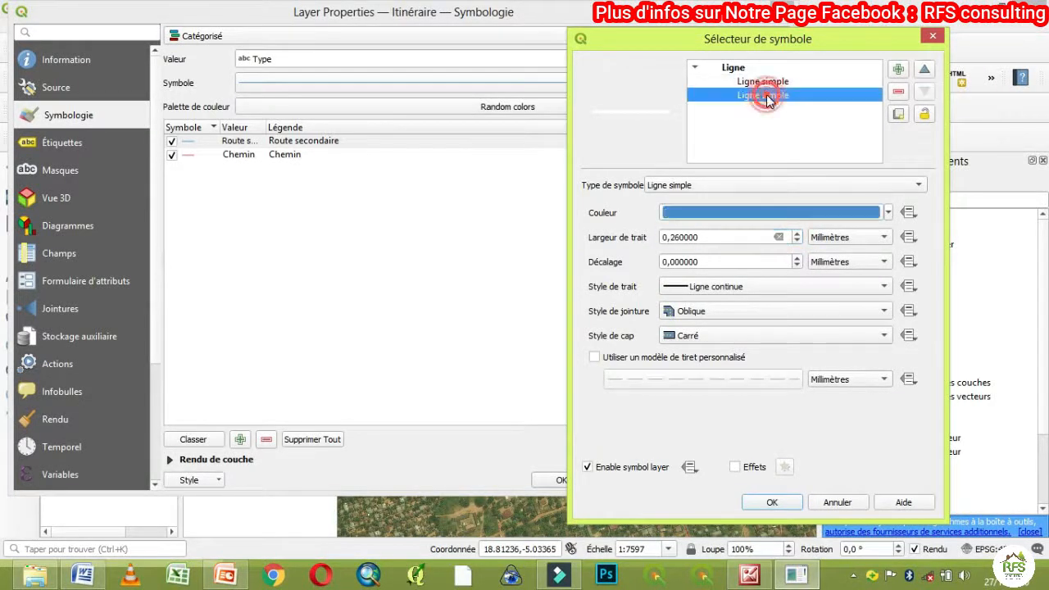
left_click(888, 215)
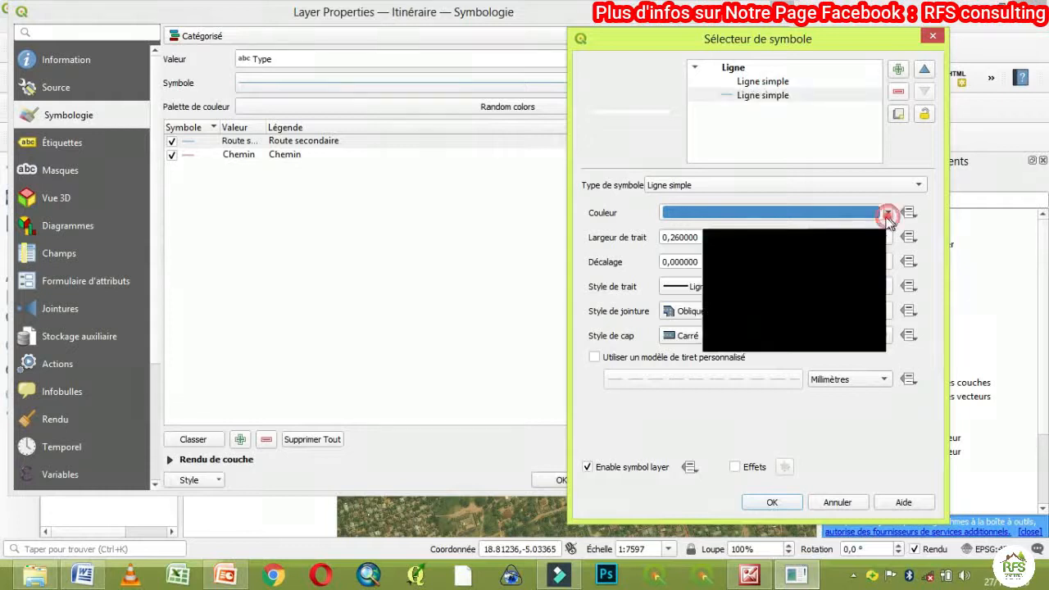
left_click(722, 417)
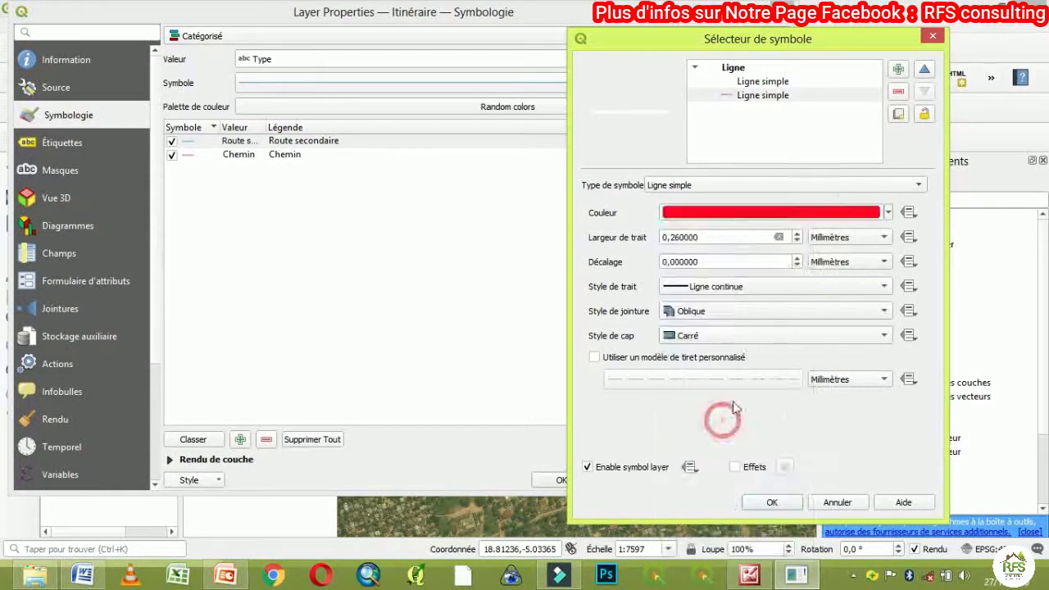
left_click(799, 234)
left_click(799, 233)
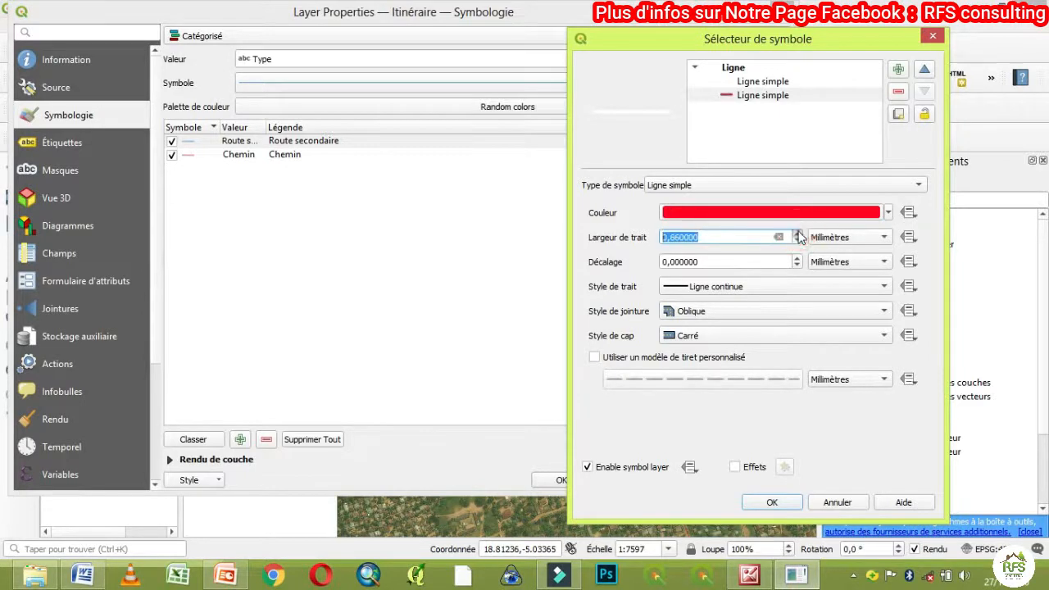
left_click(798, 233)
left_click(798, 234)
left_click(798, 234)
left_click(798, 233)
left_click(798, 234)
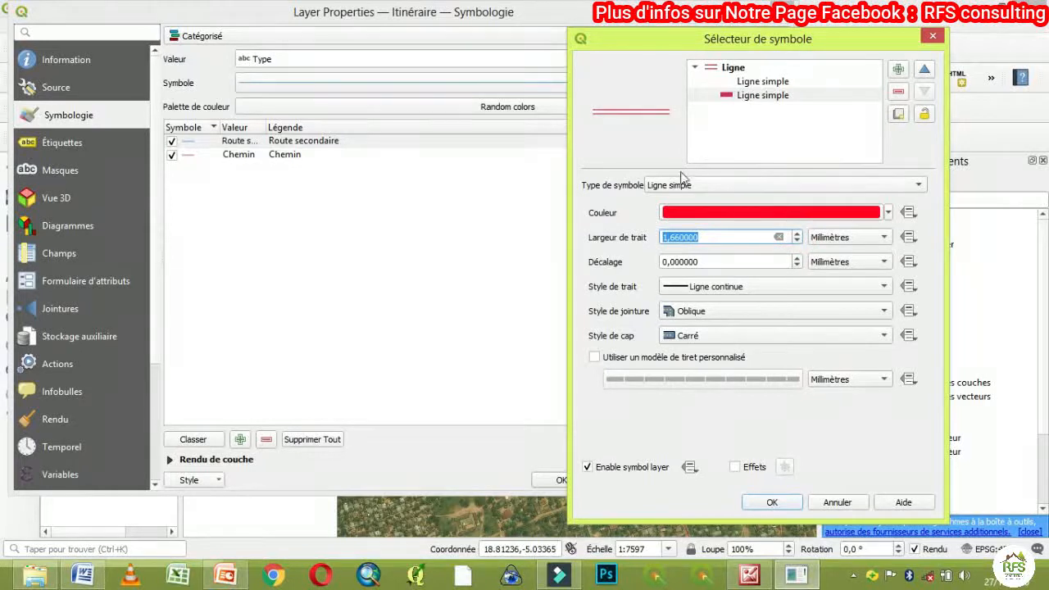
- Add a third simple line to the Route secondaire symbol, move it above the white line and accept the symbol
left_click(898, 71)
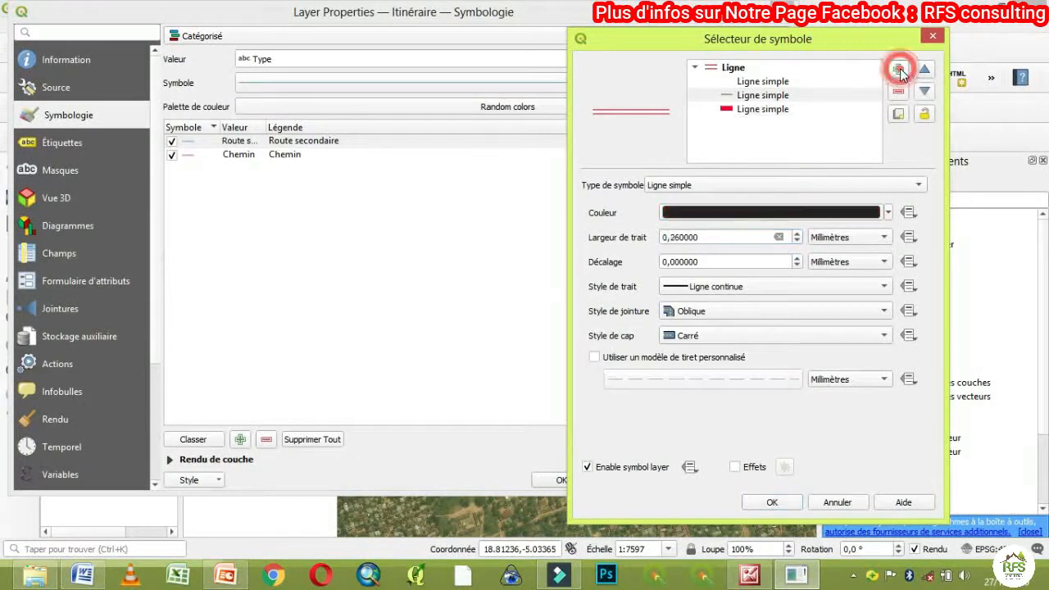
left_click(770, 97)
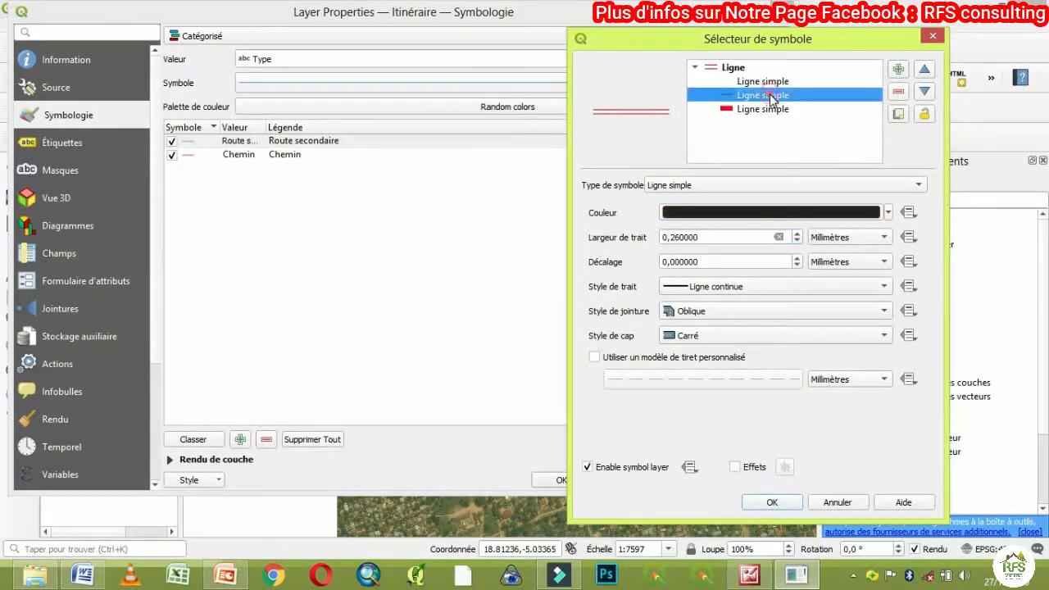
left_click(924, 73)
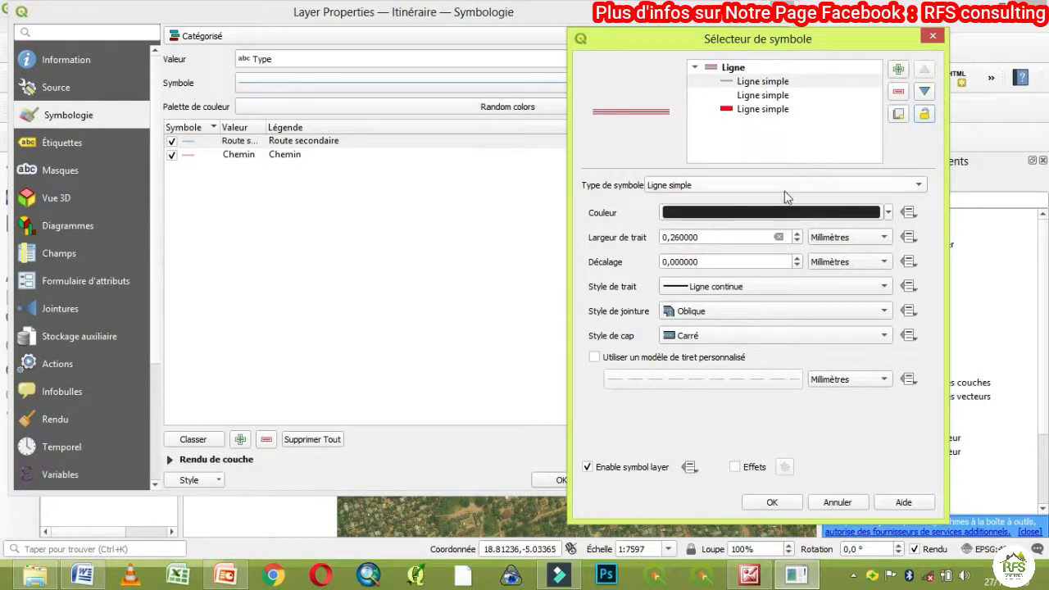
left_click(789, 504)
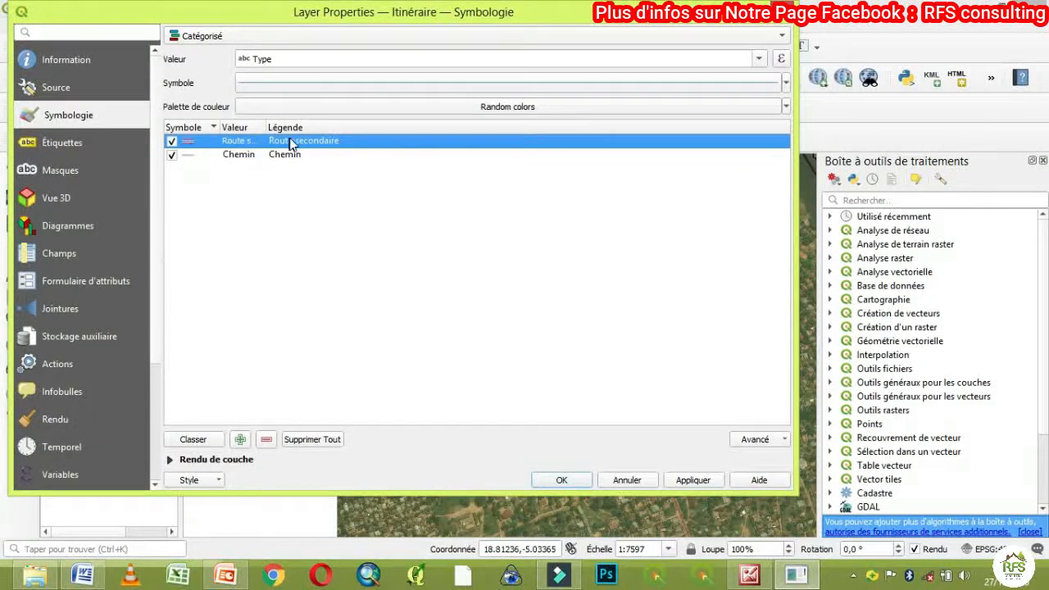
- Colour the simple line of the Chemin category's symbol yellow
double_click(189, 156)
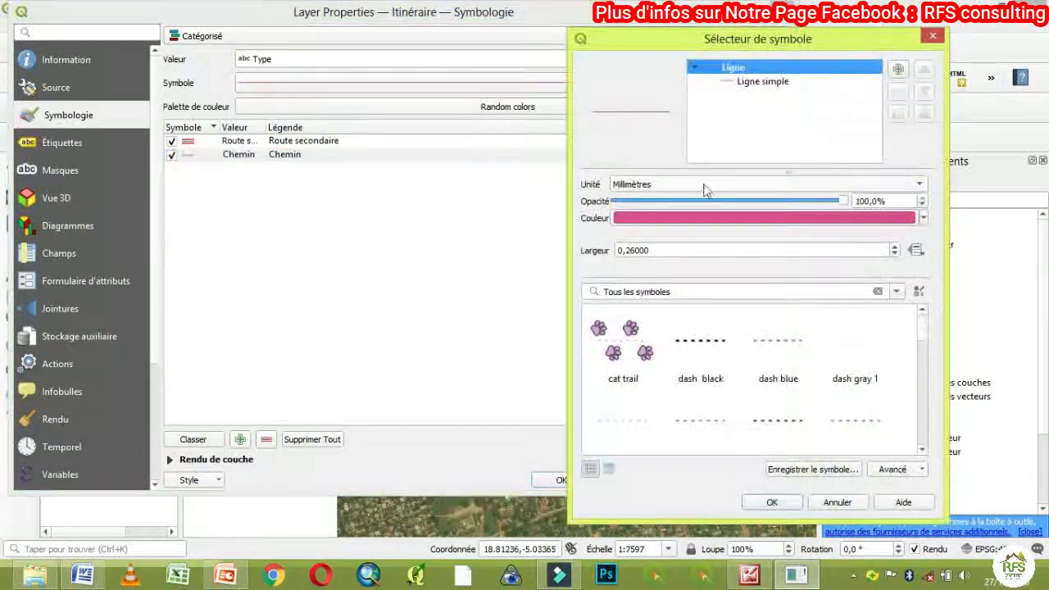
left_click(753, 83)
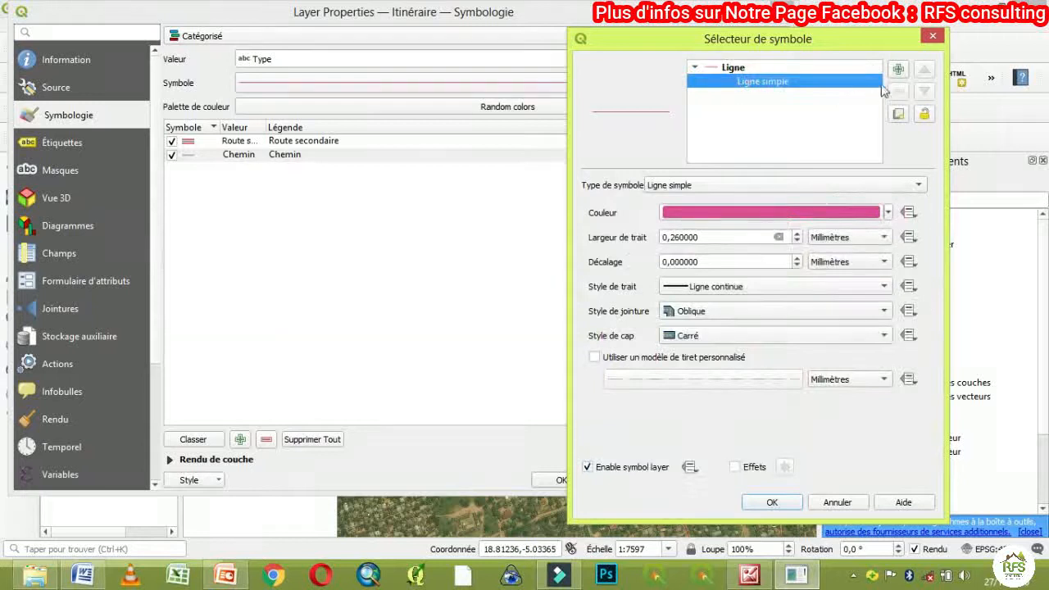
left_click(888, 213)
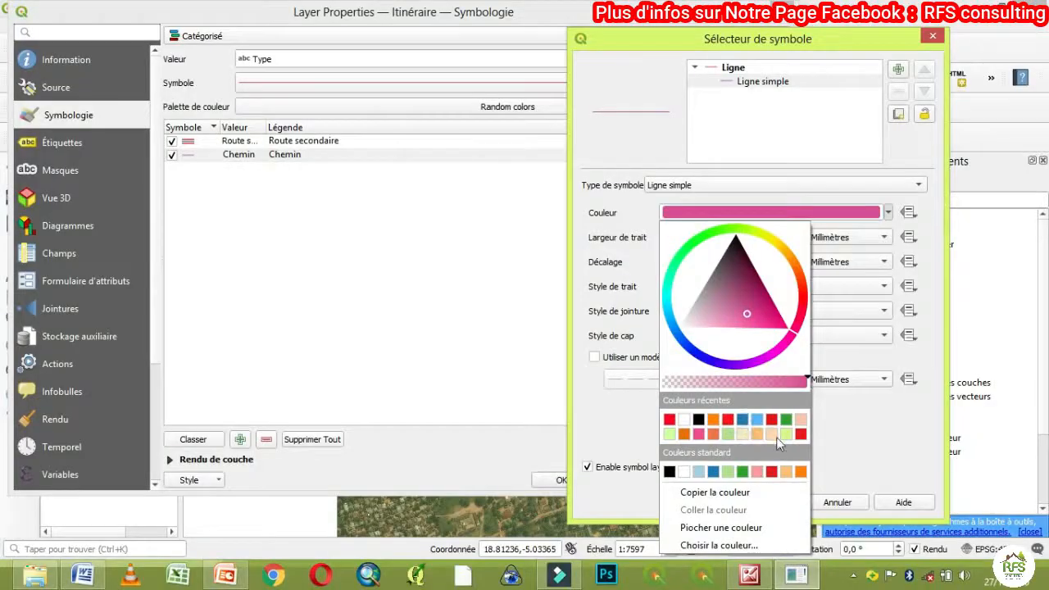
left_click(774, 249)
mouse_move(755, 293)
left_mouse_down()
mouse_move(777, 276)
mouse_move(774, 239)
left_mouse_up()
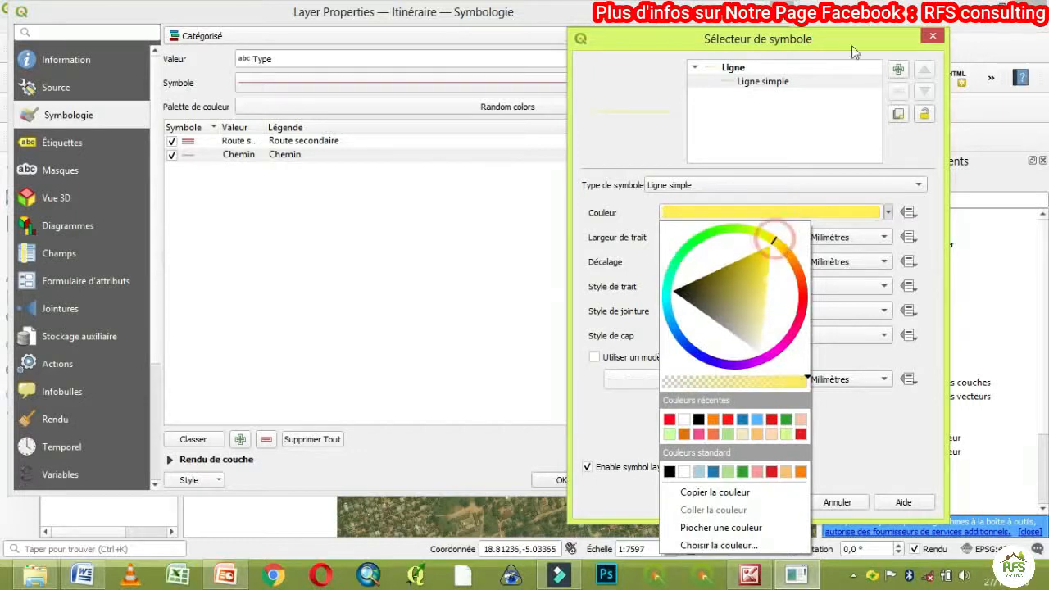
left_click(909, 201)
- Give the Chemin line a 1.06 mm stroke width and the Ligne tiret-point style, and accept the symbol
left_click(798, 233)
left_click(798, 233)
left_click(798, 233)
left_click(799, 234)
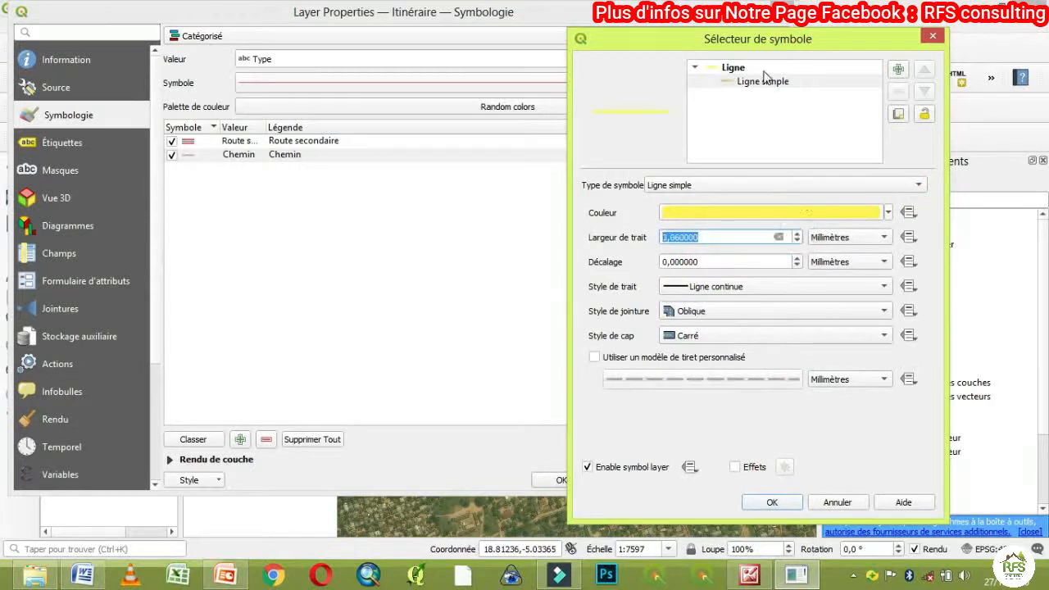
left_click(684, 295)
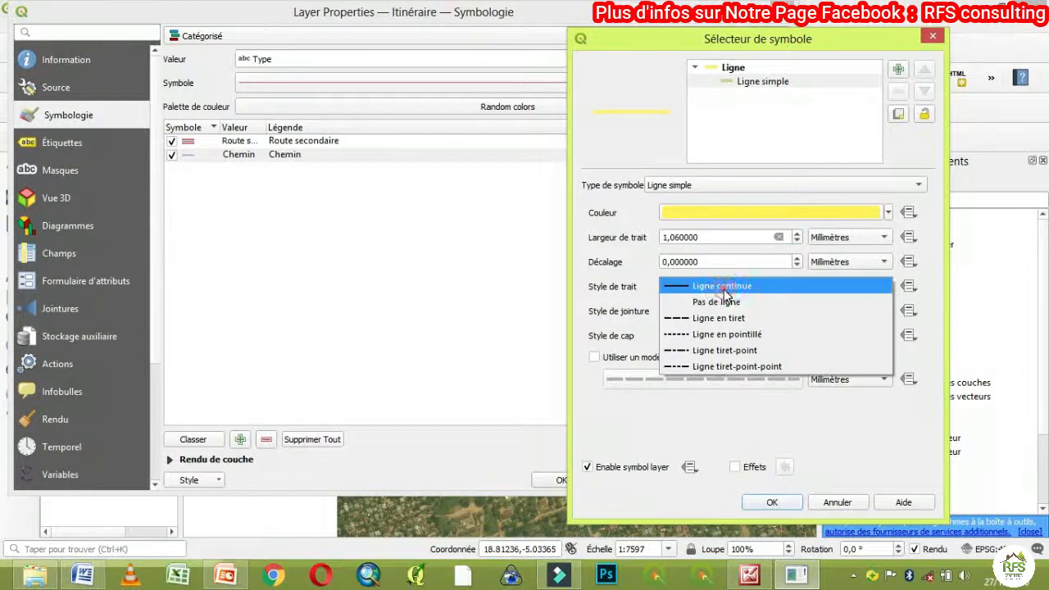
left_click(725, 348)
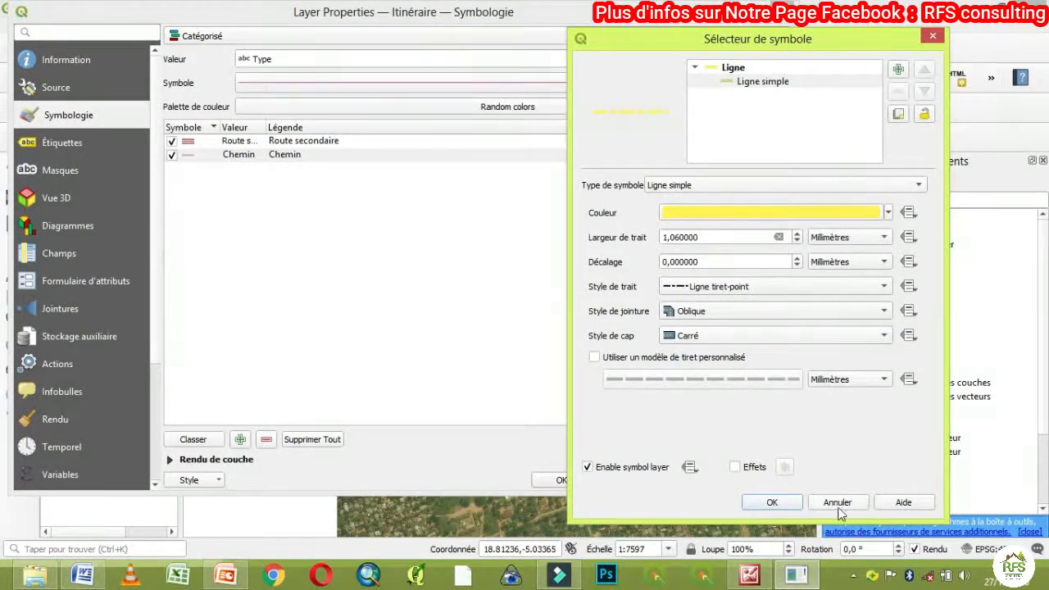
left_click(770, 502)
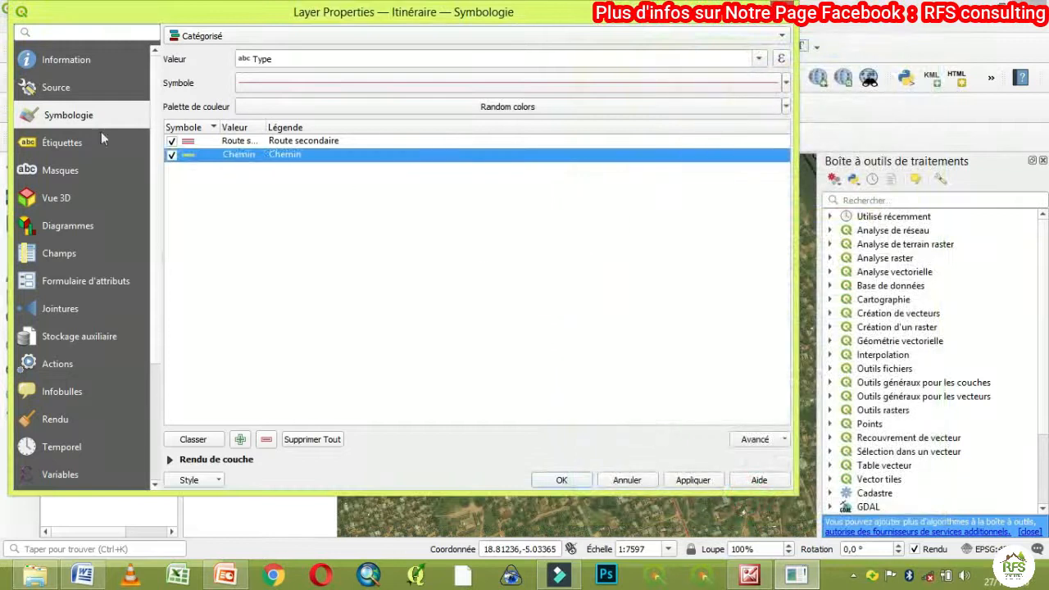
- Turn on Étiquettes simples for the Itinéraire layer using the Nom field, with a text size of 8 points
left_click(70, 143)
left_click(205, 37)
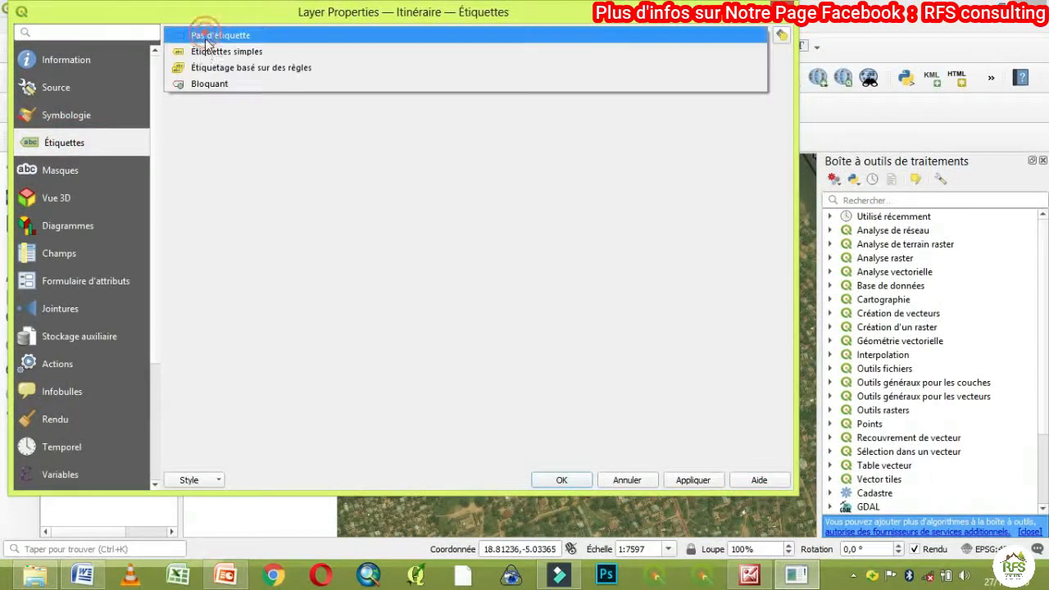
left_click(199, 60)
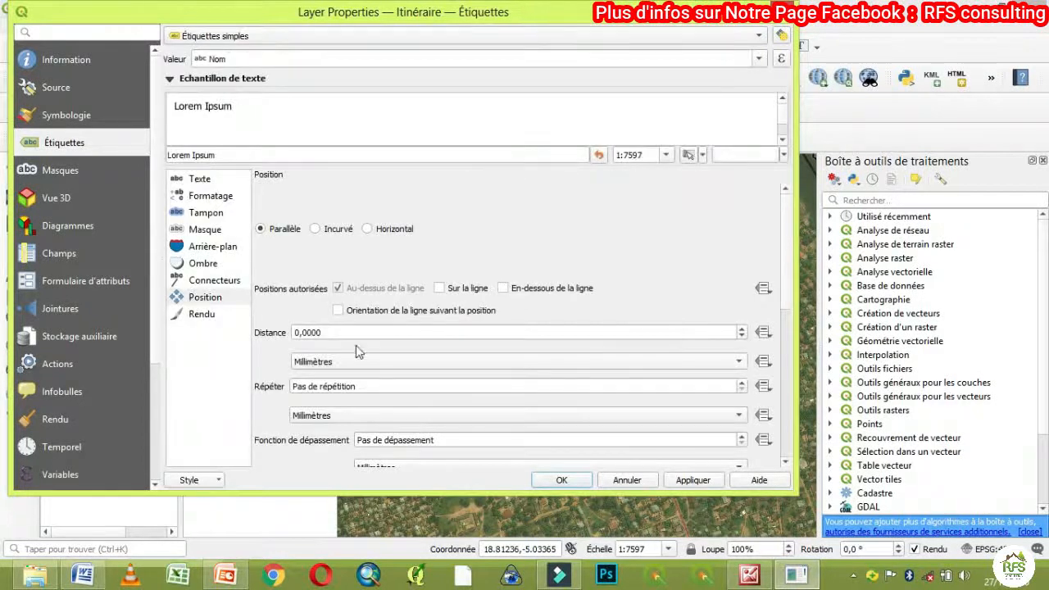
left_click(209, 182)
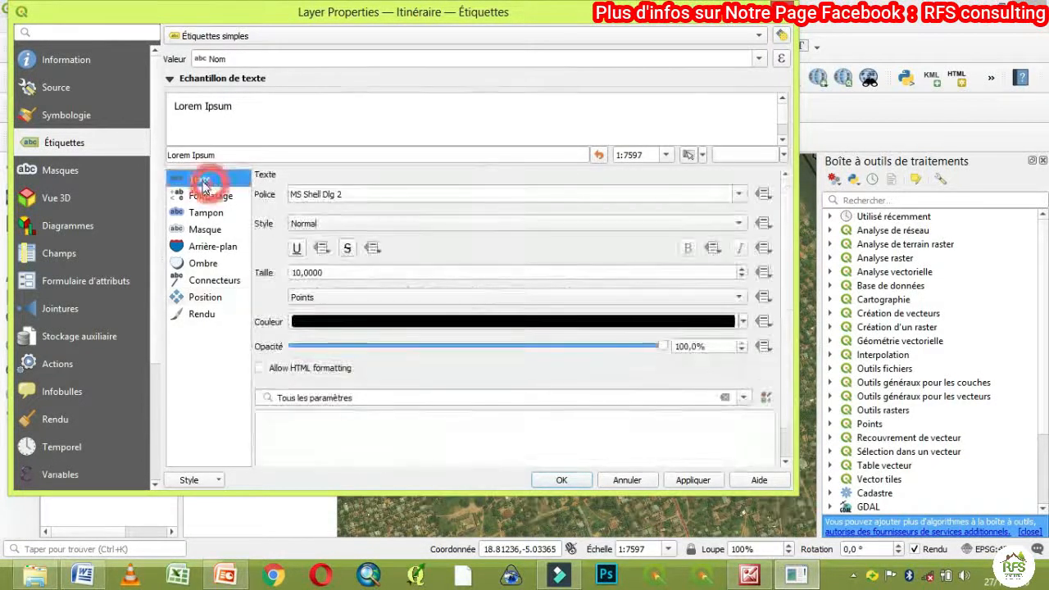
left_click(740, 276)
left_click(741, 277)
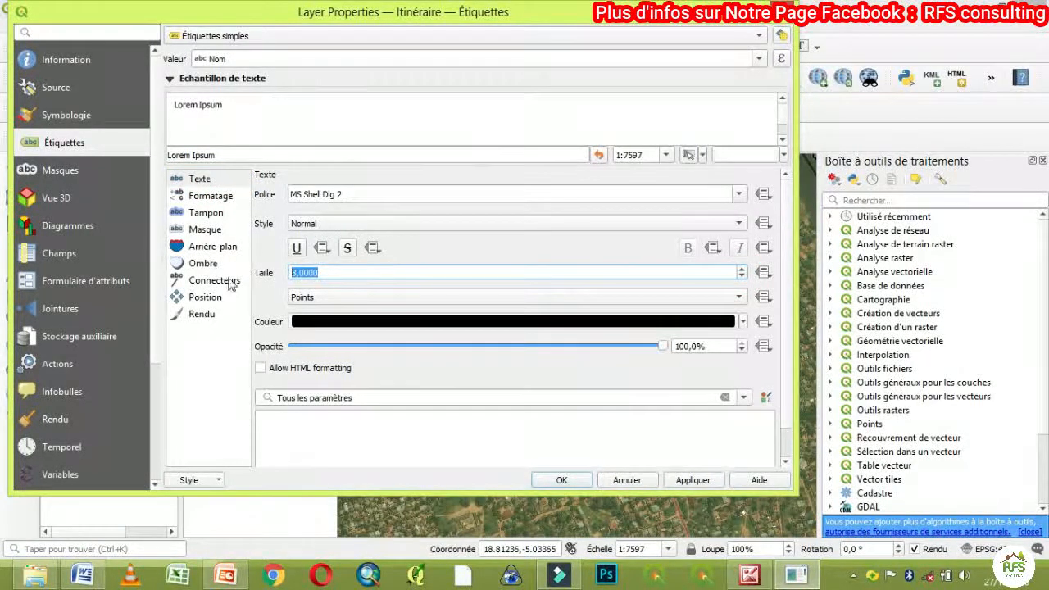
- Set the label placement to Incurvé and allow only the Sur la ligne position
left_click(215, 300)
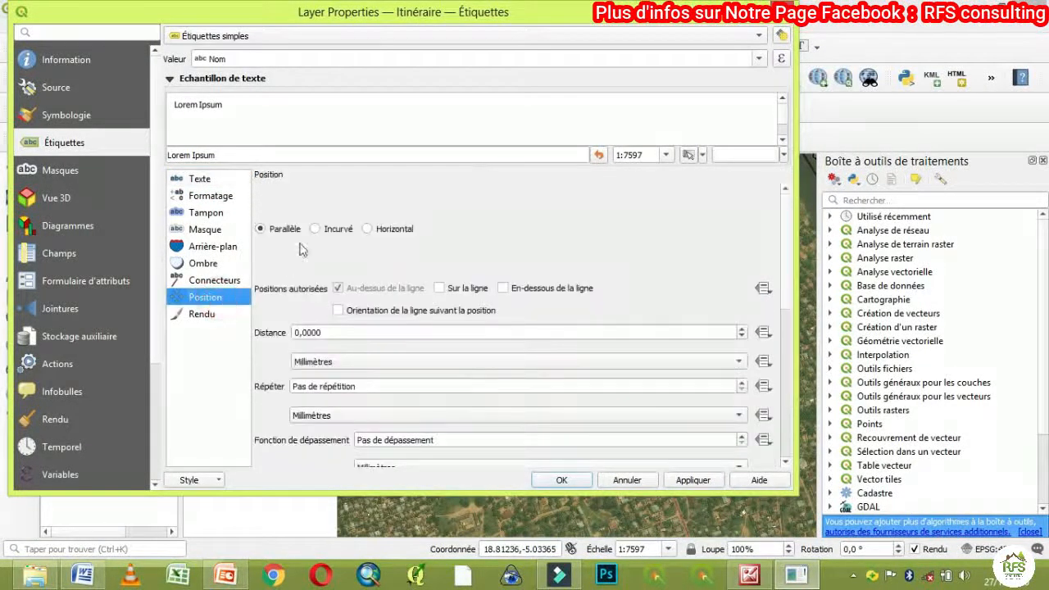
left_click(318, 229)
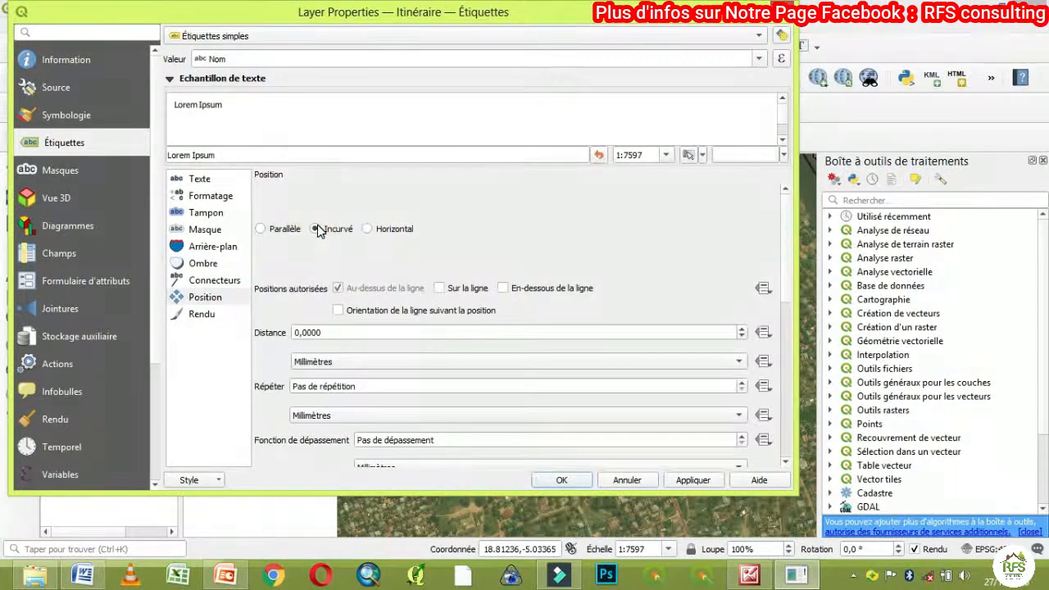
left_click(440, 288)
left_click(339, 288)
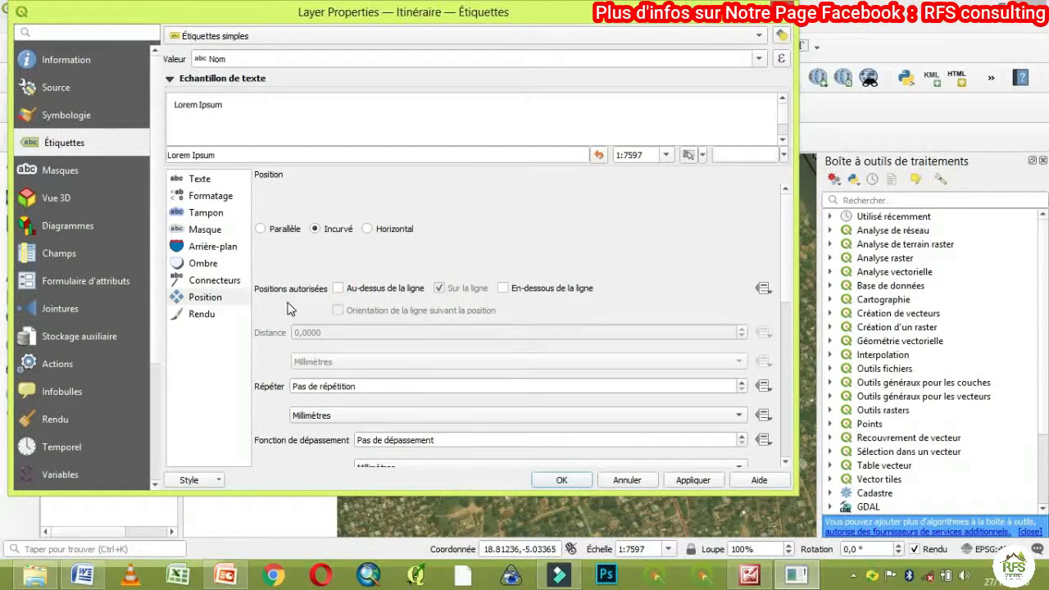
- Enable showing all labels of the layer, including colliding ones, and apply the Itinéraire layer properties
left_click(201, 314)
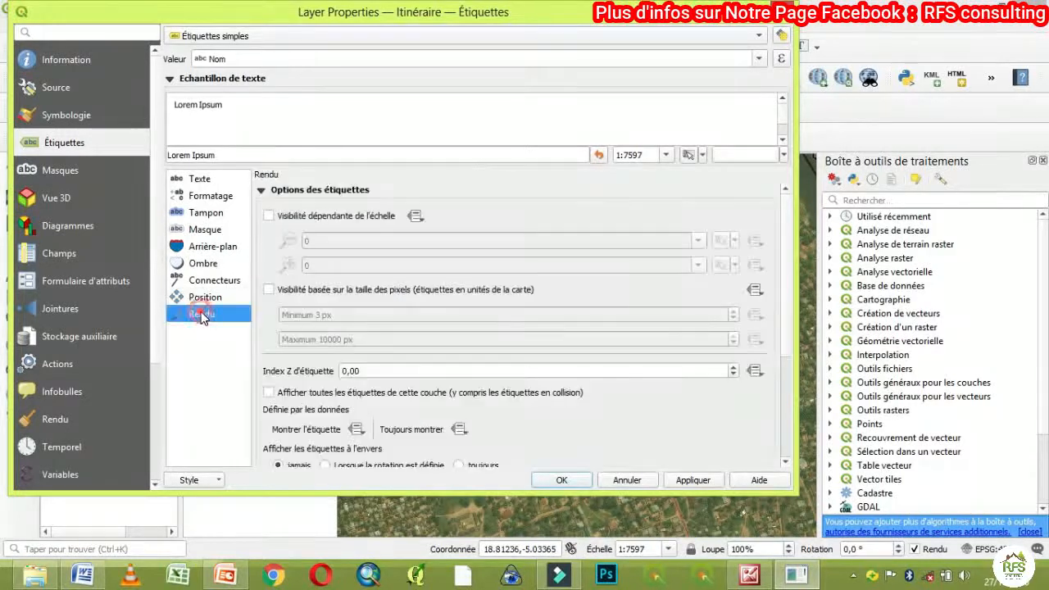
left_click(269, 393)
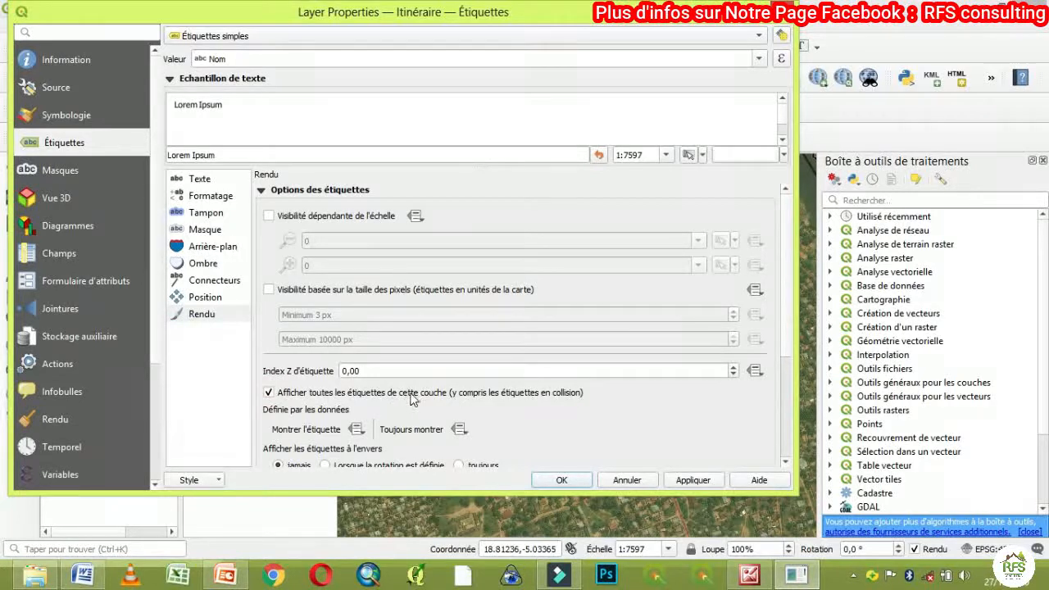
left_click(692, 480)
left_click(560, 480)
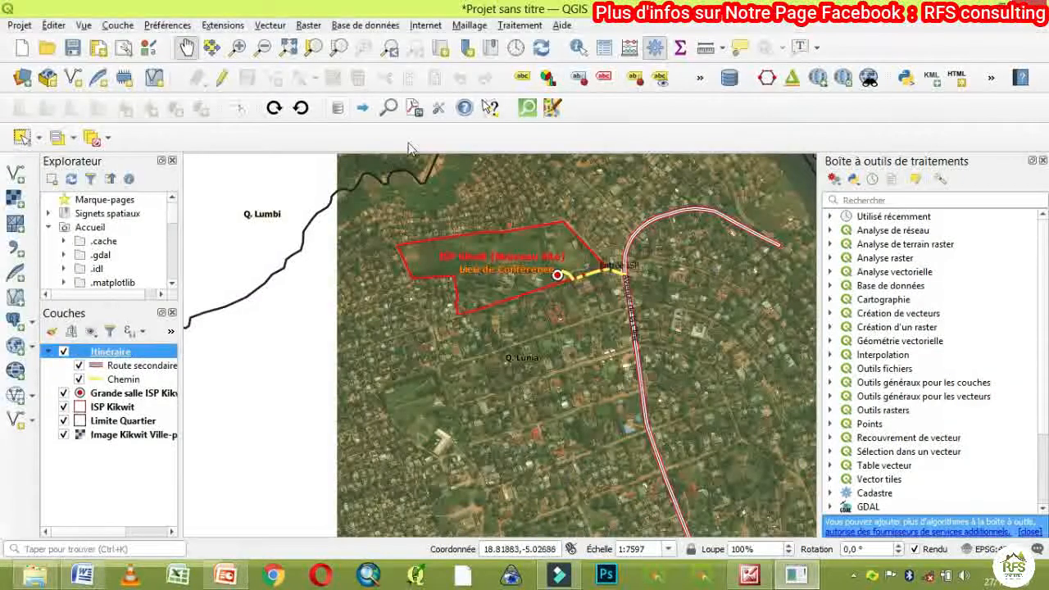
- Examine the styled road, the access track and their labels around the conference venue on the map
scroll(697, 253, "up", 1)
left_click_drag(649, 261, 467, 325)
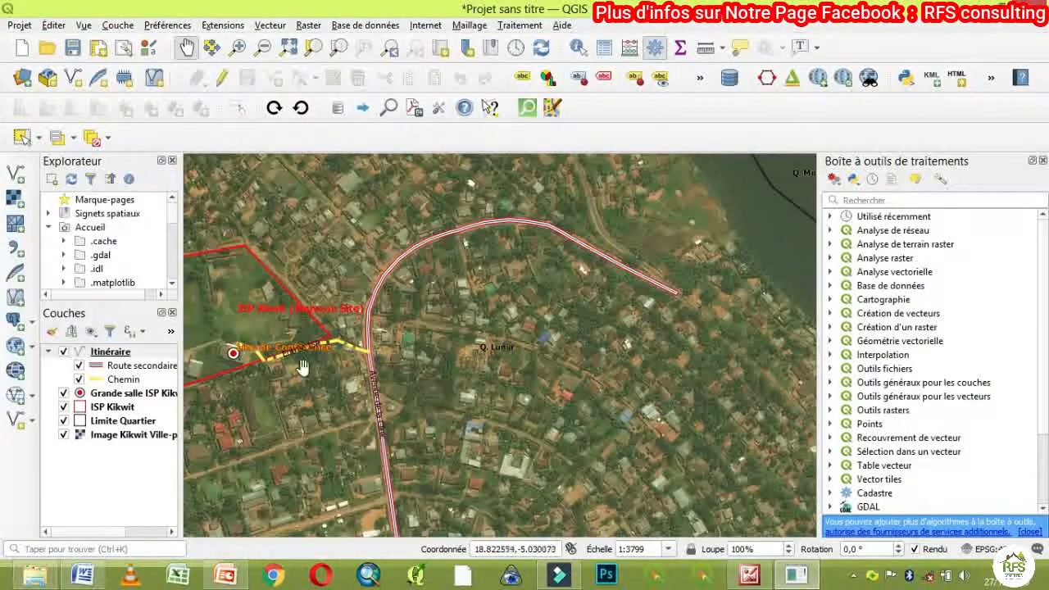
scroll(303, 361, "up", 2)
left_click_drag(298, 344, 628, 347)
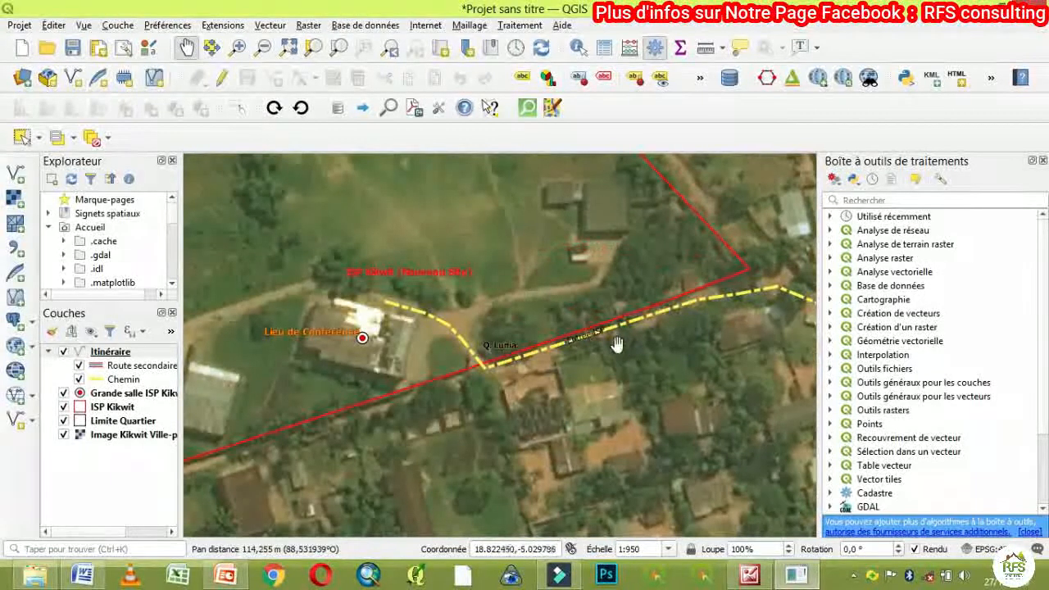
scroll(554, 331, "down", 1)
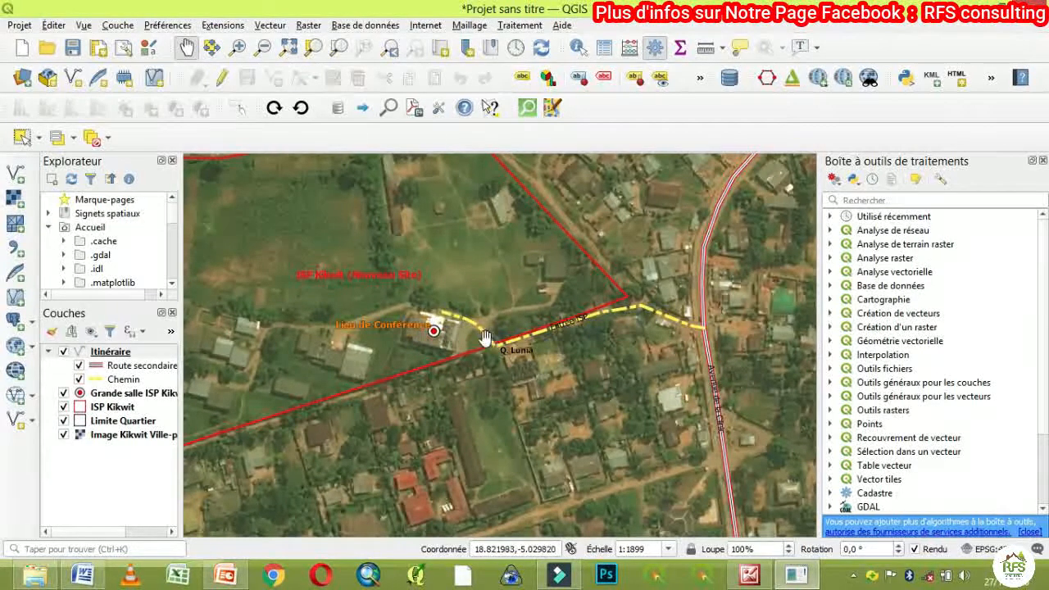
scroll(483, 337, "down", 2)
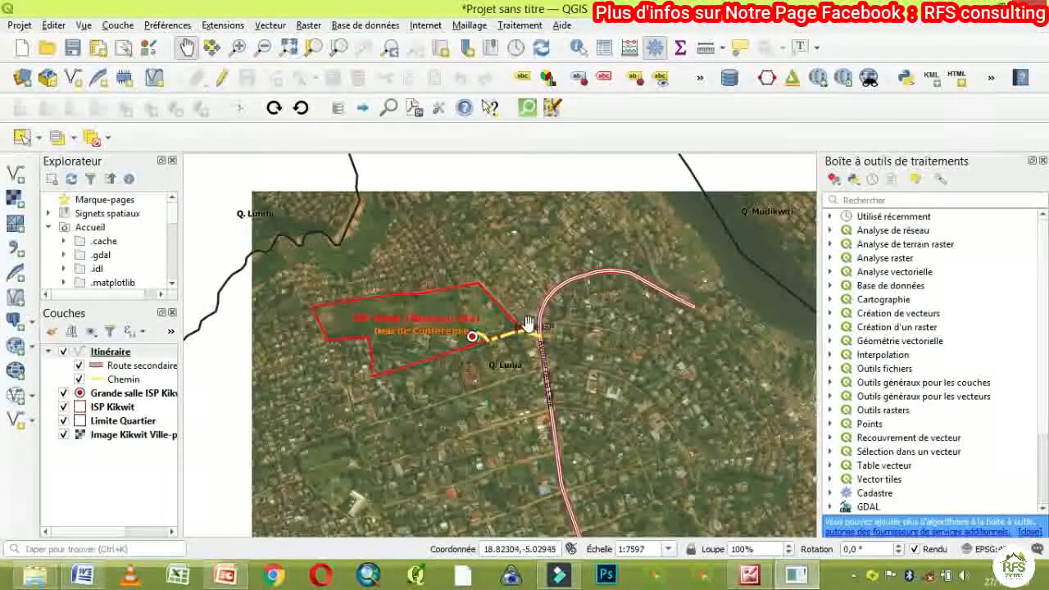
scroll(528, 322, "up", 1)
scroll(527, 324, "down", 1)
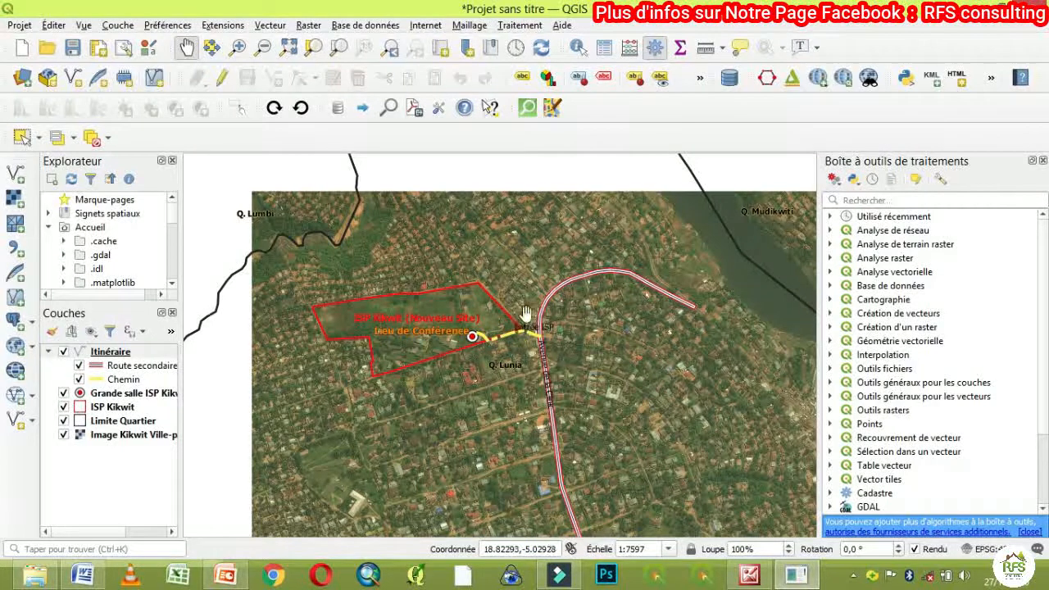
scroll(373, 363, "up", 1)
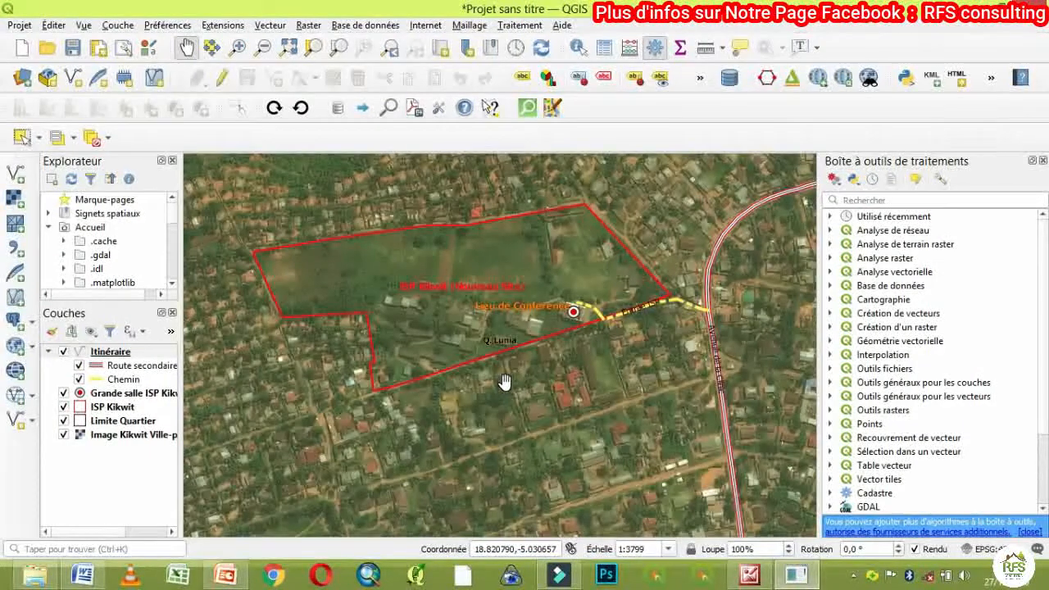